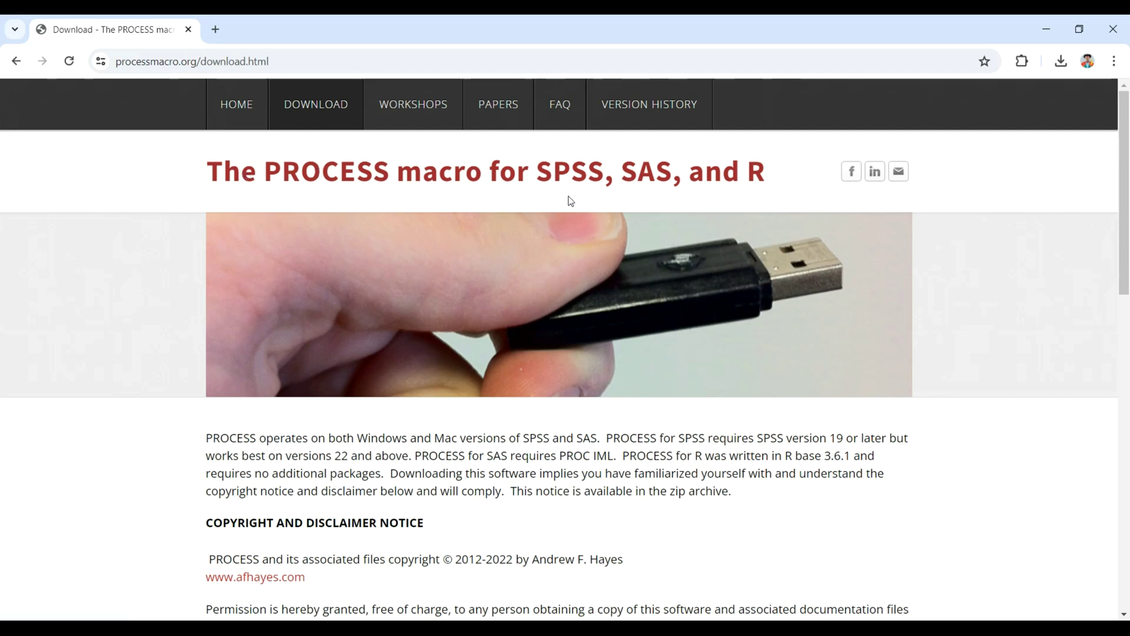
Scroll through the PROCESS download page to locate the download buttons.
{"action": "scroll", "coordinate": [571, 200], "scroll_direction": "down", "scroll_amount": 3}
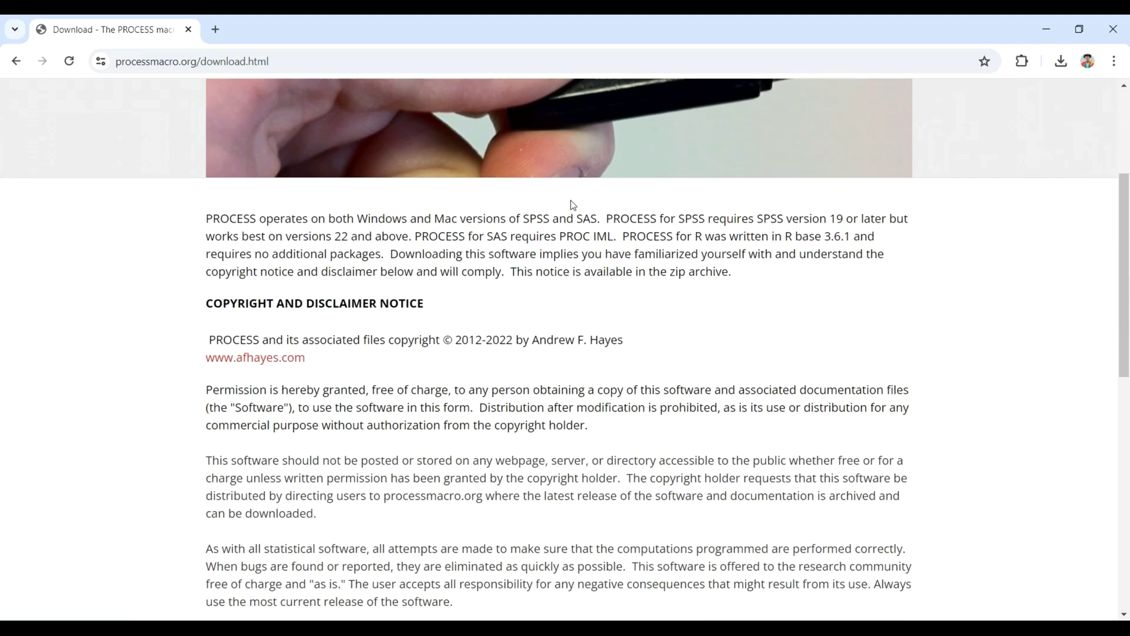
{"action": "scroll", "coordinate": [571, 203], "scroll_direction": "up", "scroll_amount": 3}
{"action": "scroll", "coordinate": [572, 204], "scroll_direction": "down", "scroll_amount": 3}
{"action": "scroll", "coordinate": [571, 205], "scroll_direction": "down", "scroll_amount": 4}
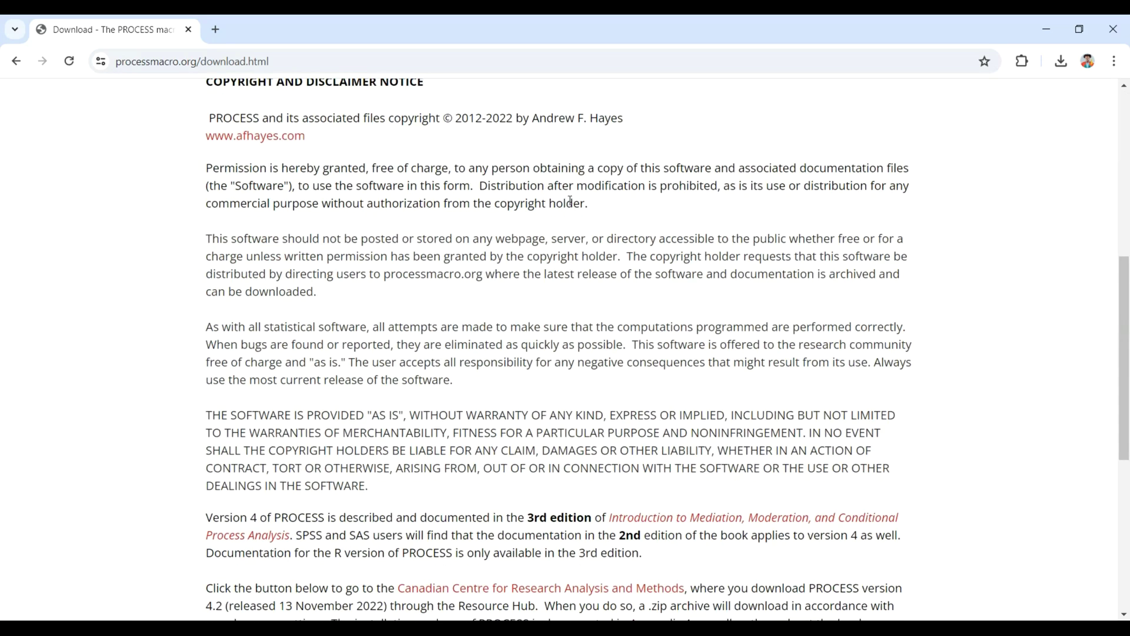
{"action": "scroll", "coordinate": [570, 201], "scroll_direction": "down", "scroll_amount": 4}
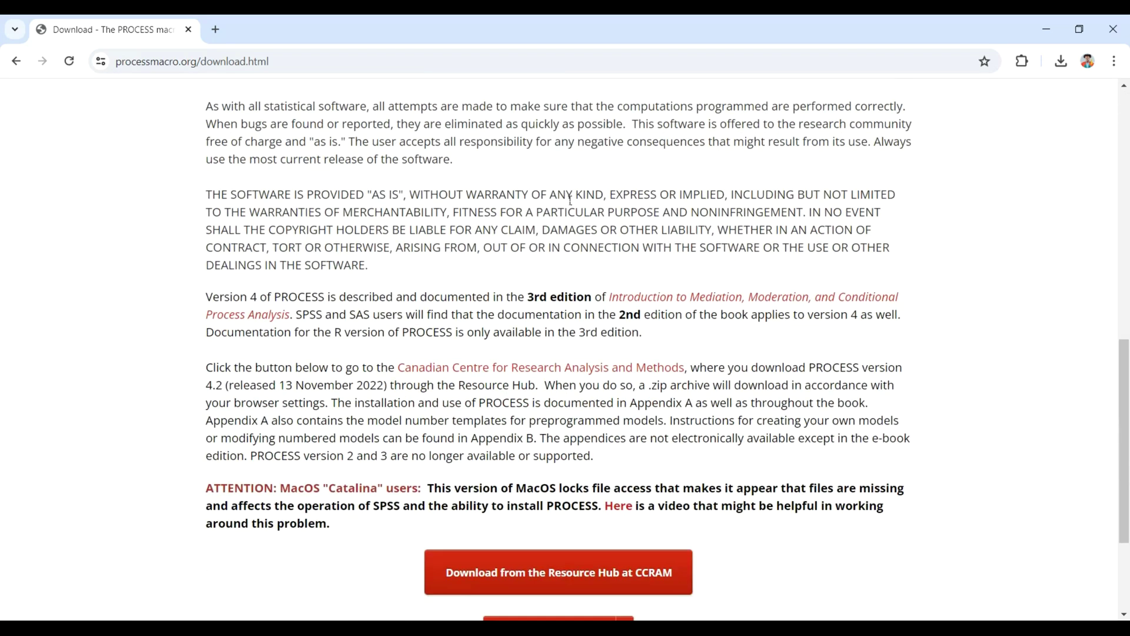
{"action": "scroll", "coordinate": [570, 200], "scroll_direction": "down", "scroll_amount": 1}
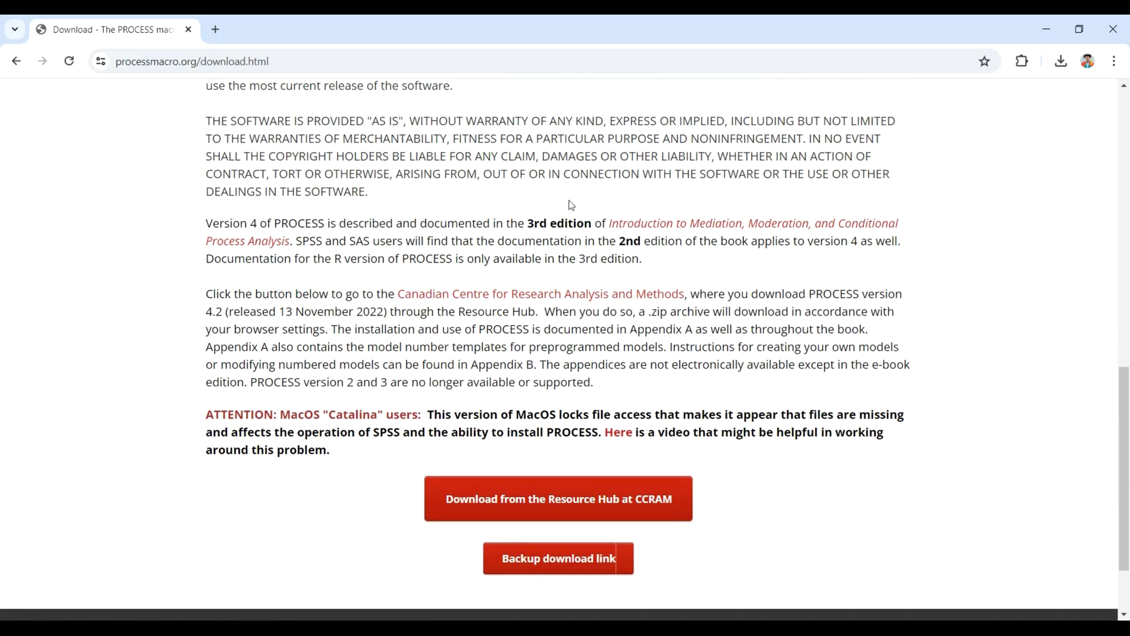
{"action": "scroll", "coordinate": [571, 205], "scroll_direction": "up", "scroll_amount": 12}
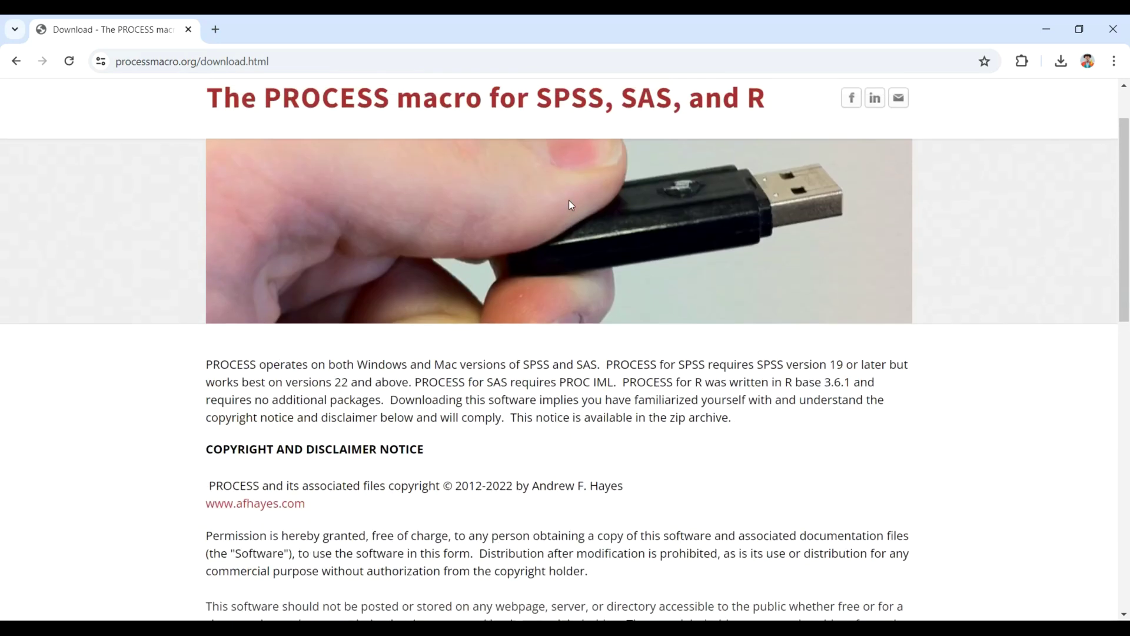
{"action": "scroll", "coordinate": [582, 362], "scroll_direction": "down", "scroll_amount": 3}
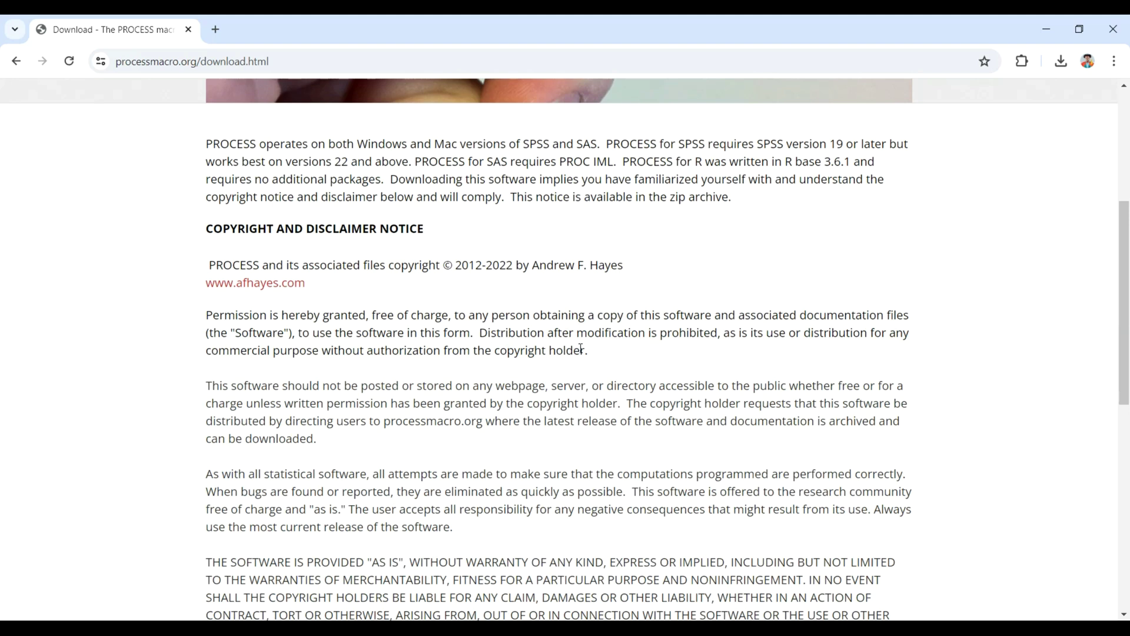
{"action": "scroll", "coordinate": [581, 349], "scroll_direction": "down", "scroll_amount": 2}
{"action": "scroll", "coordinate": [580, 348], "scroll_direction": "up", "scroll_amount": 6}
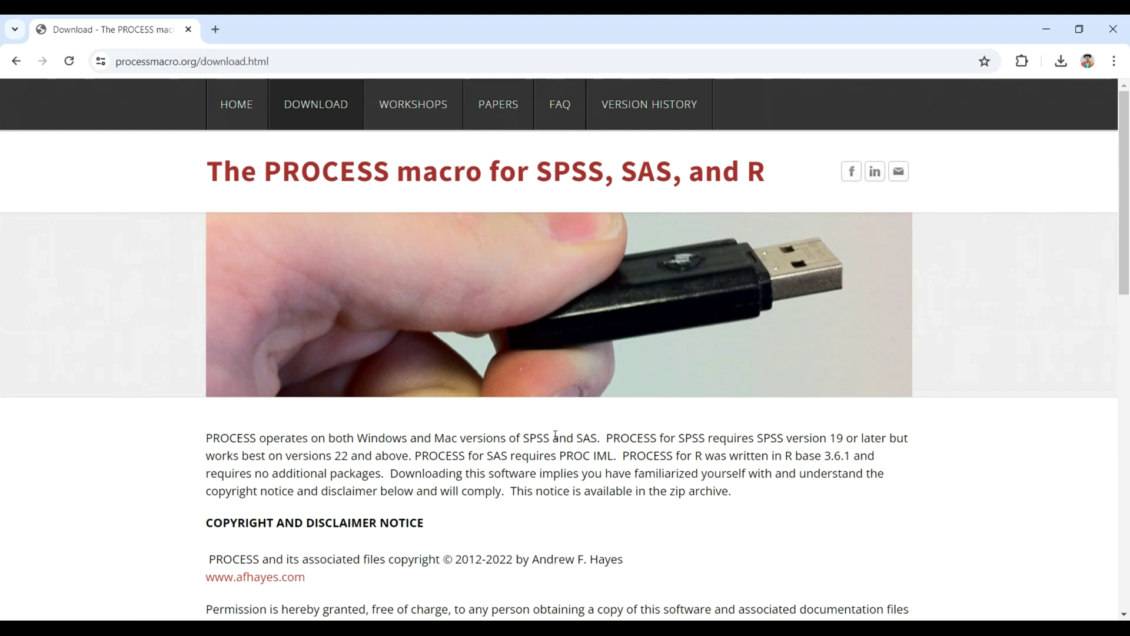
Reload the PROCESS download page and show Chrome's recent downloads with processv43 (1).zip.
{"action": "left_click", "coordinate": [184, 59]}
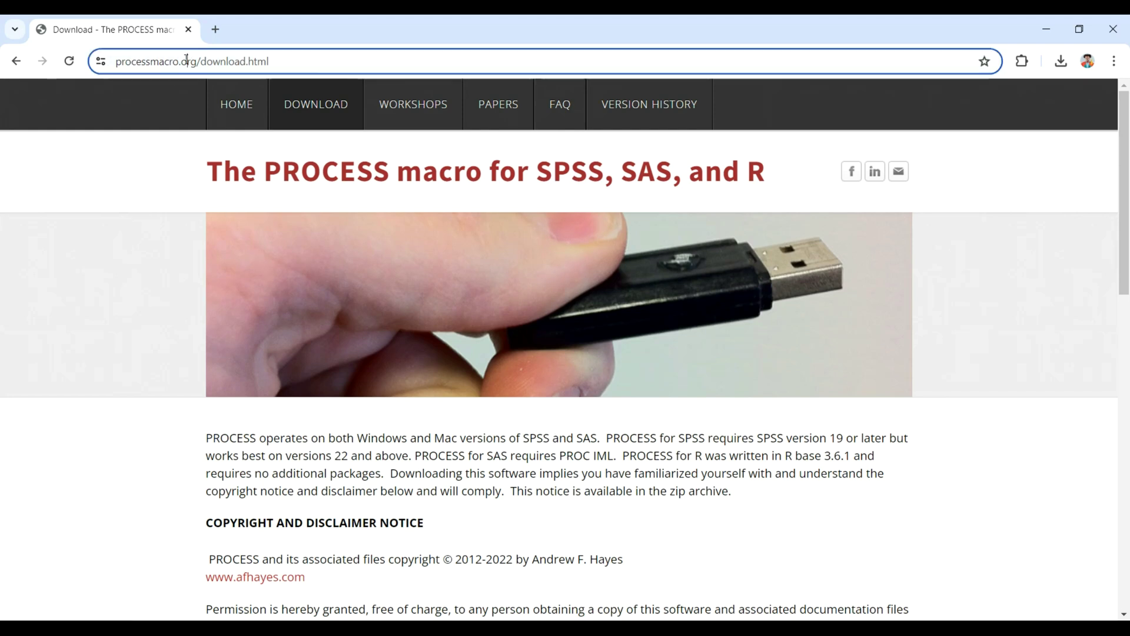
{"action": "left_click", "coordinate": [133, 281]}
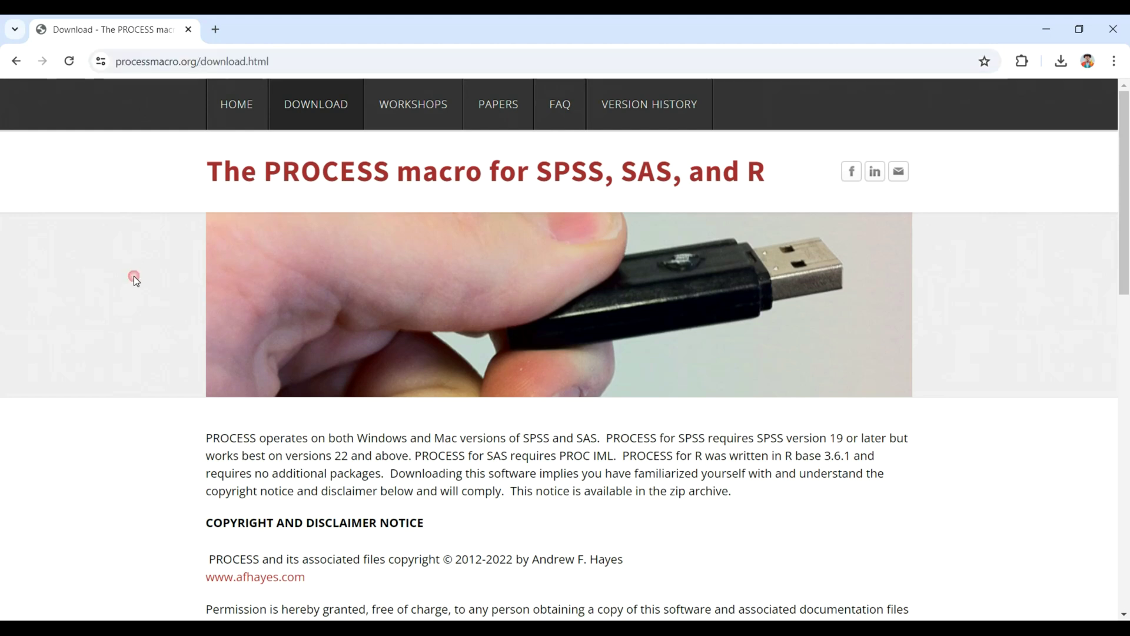
{"action": "left_click", "coordinate": [321, 105]}
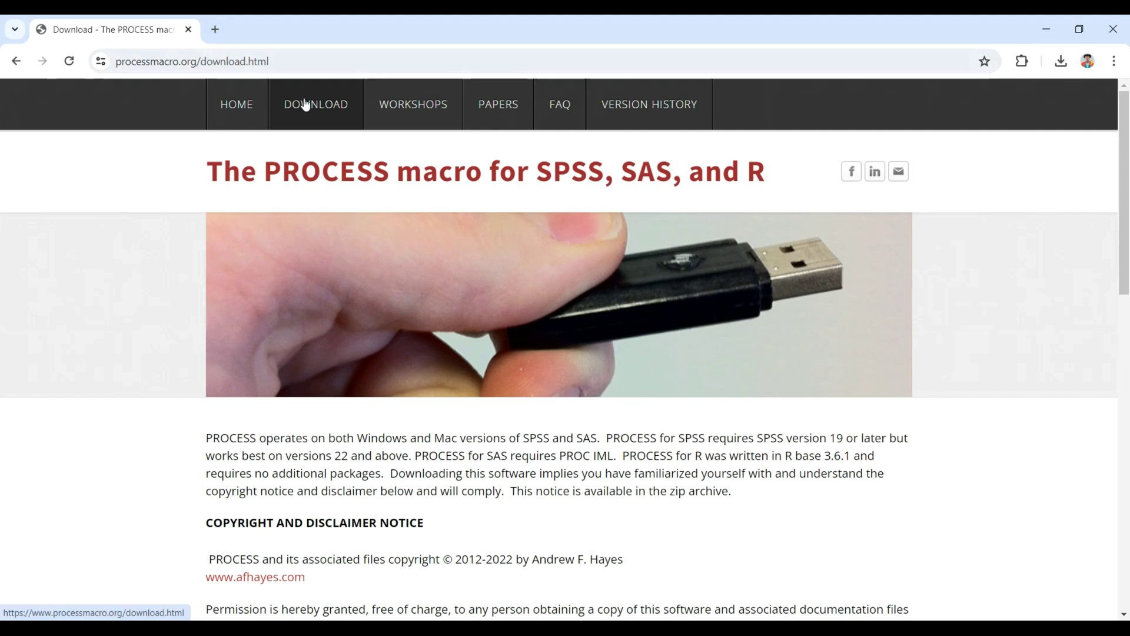
{"action": "scroll", "coordinate": [415, 231], "scroll_direction": "down", "scroll_amount": 15}
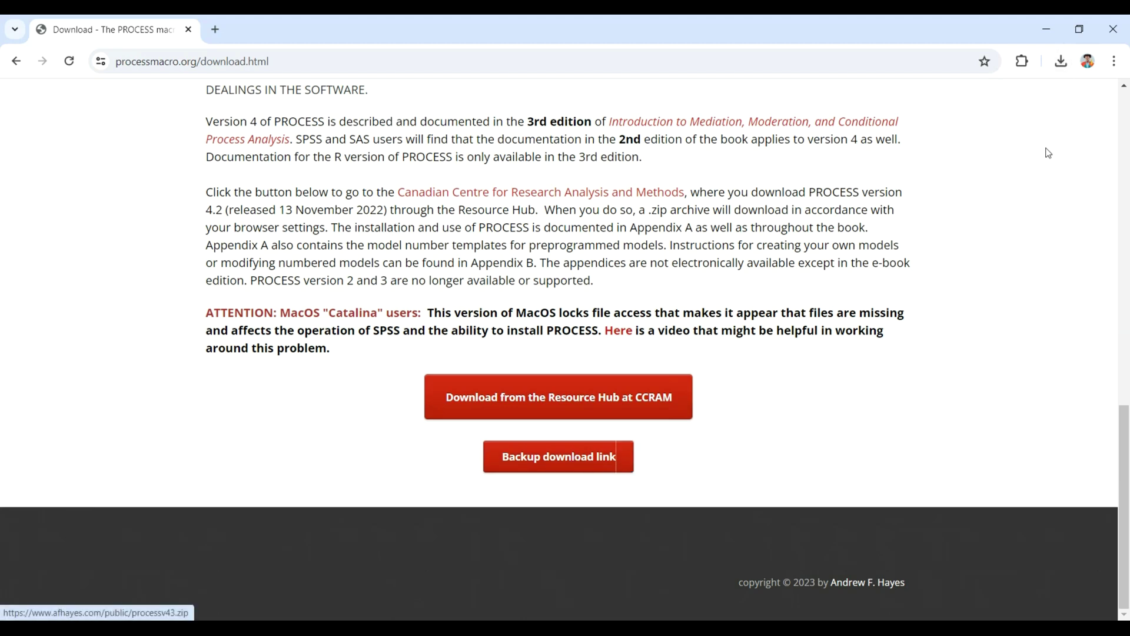
{"action": "left_click", "coordinate": [1061, 60]}
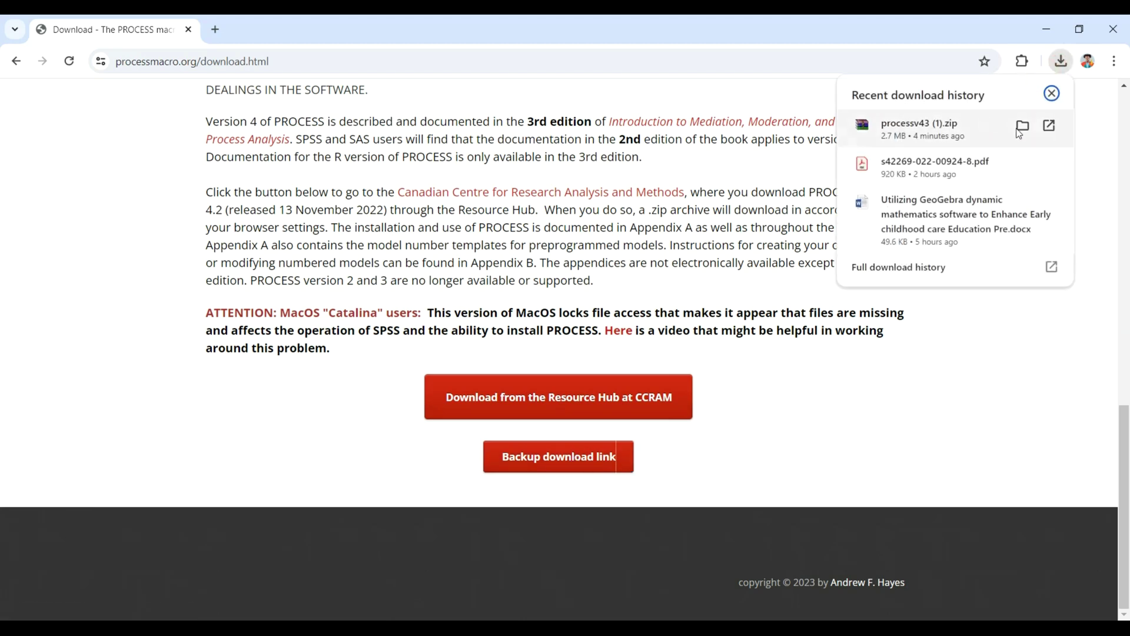
Reveal processv43 (1).zip in the Downloads folder and open it in WinRAR.
{"action": "left_click", "coordinate": [1019, 123]}
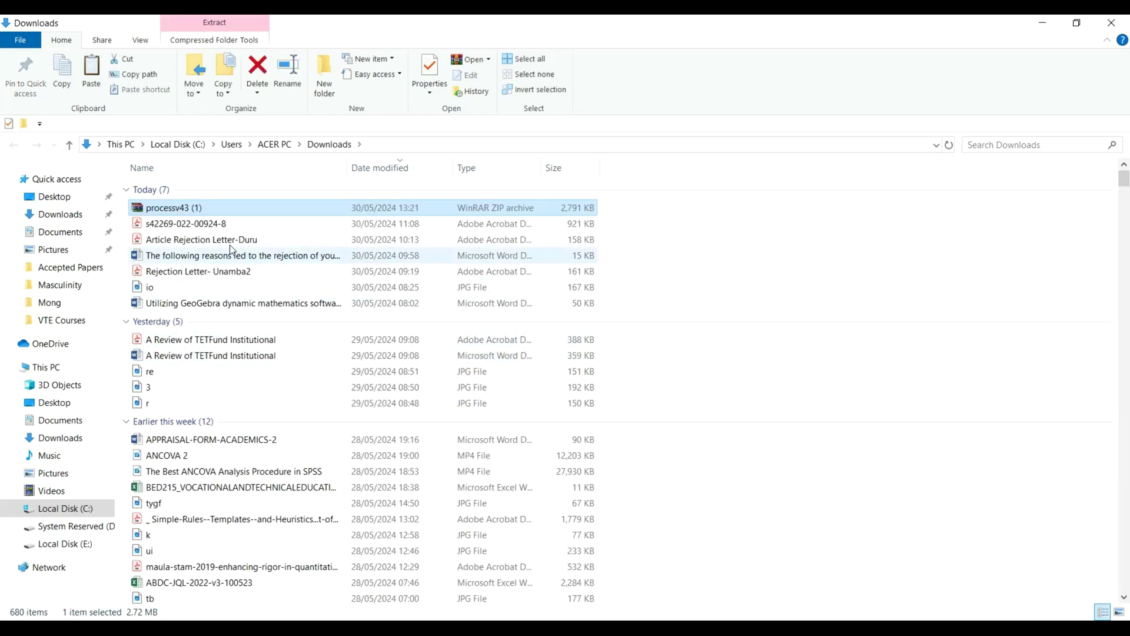
{"action": "double_click", "coordinate": [180, 209]}
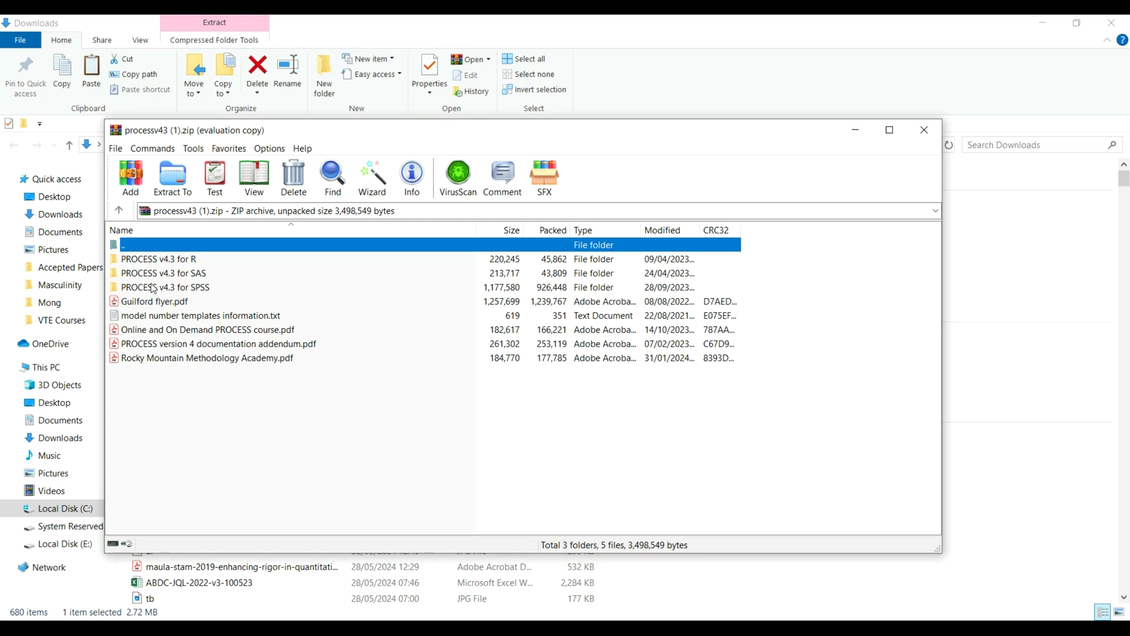
Extract the 'PROCESS v4.3 for SPSS' folder into Desktop\YouTube.
{"action": "double_click", "coordinate": [178, 287]}
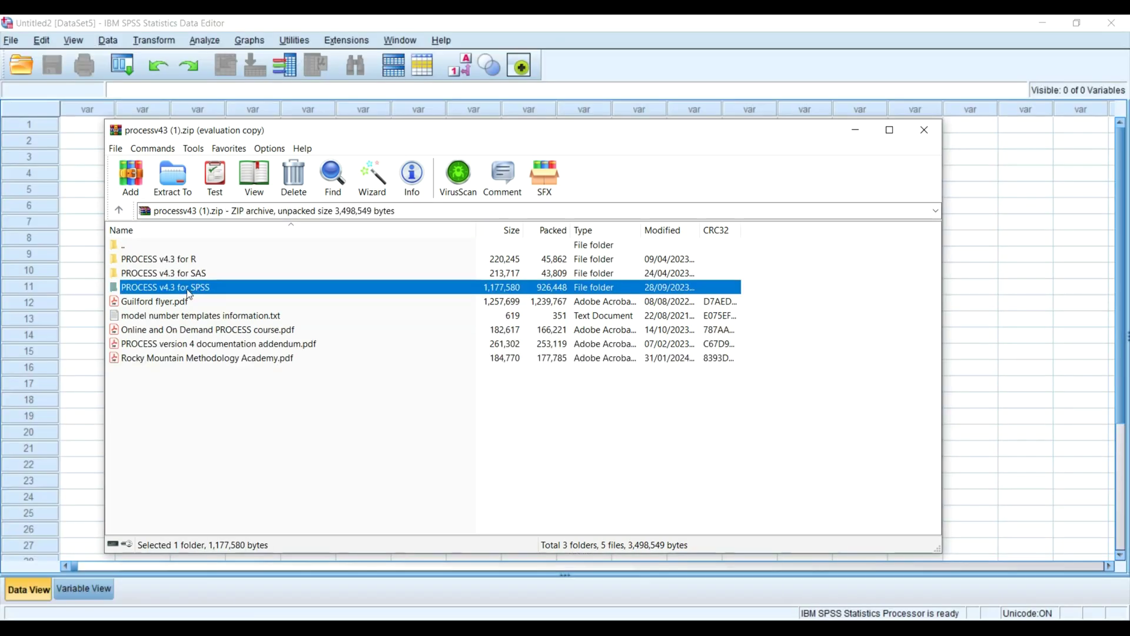
{"action": "left_click", "coordinate": [186, 191]}
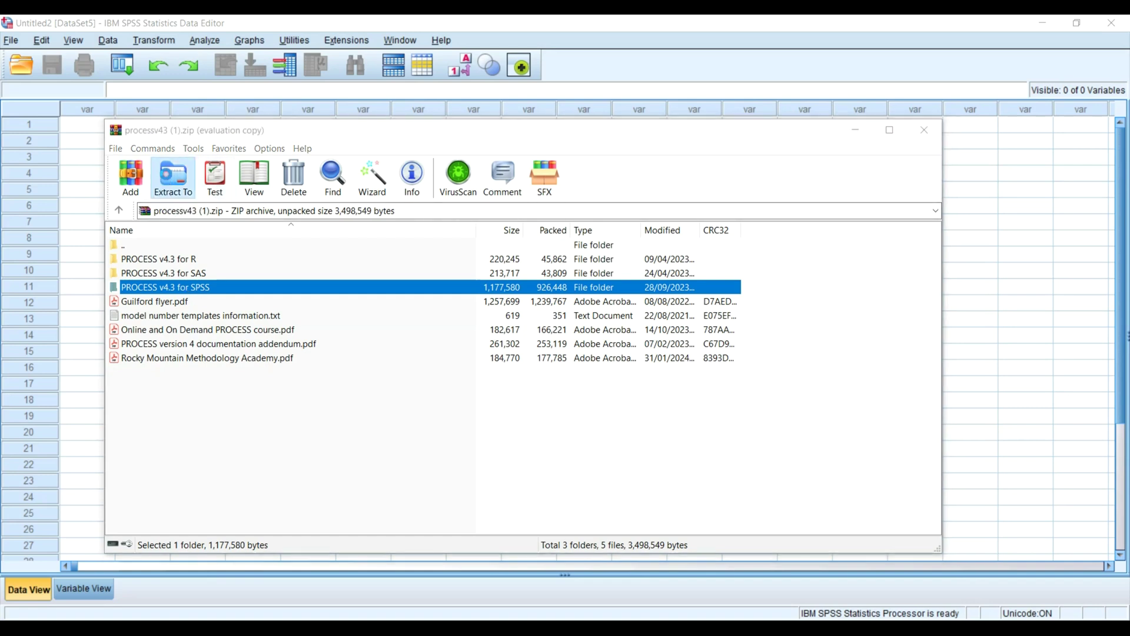
{"action": "scroll", "coordinate": [576, 428], "scroll_direction": "down", "scroll_amount": 8}
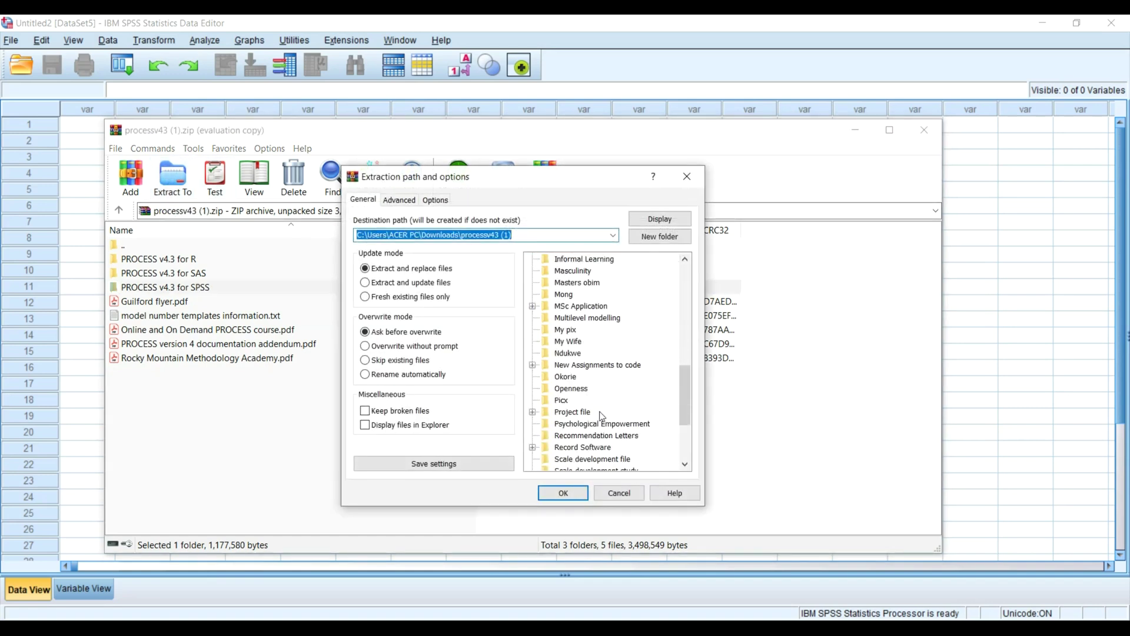
{"action": "left_click", "coordinate": [565, 461]}
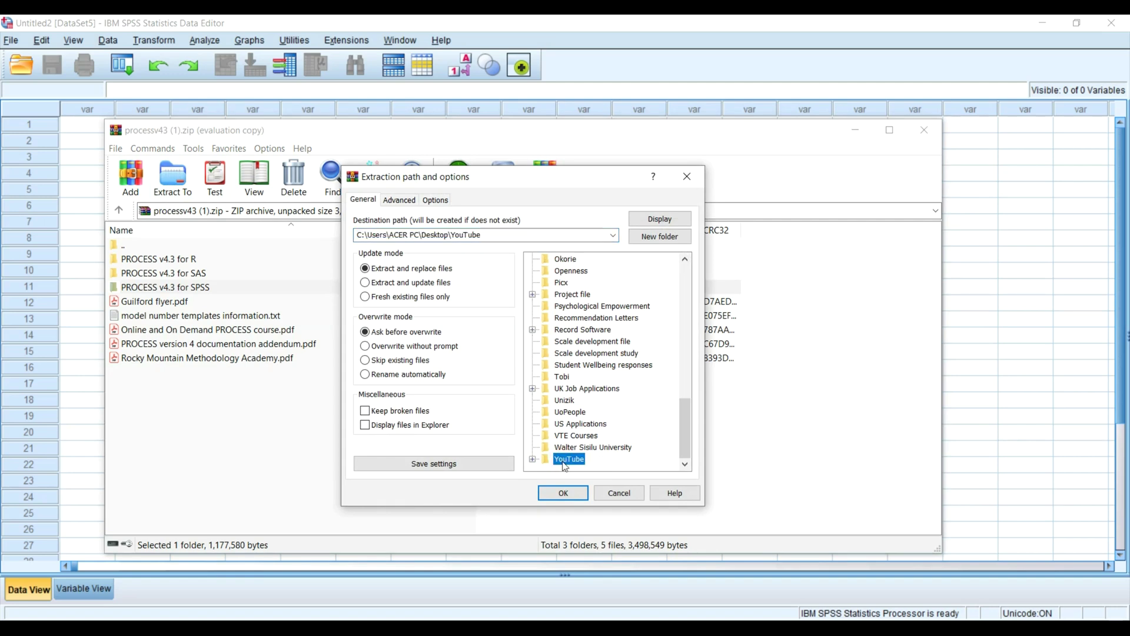
{"action": "left_click", "coordinate": [566, 498]}
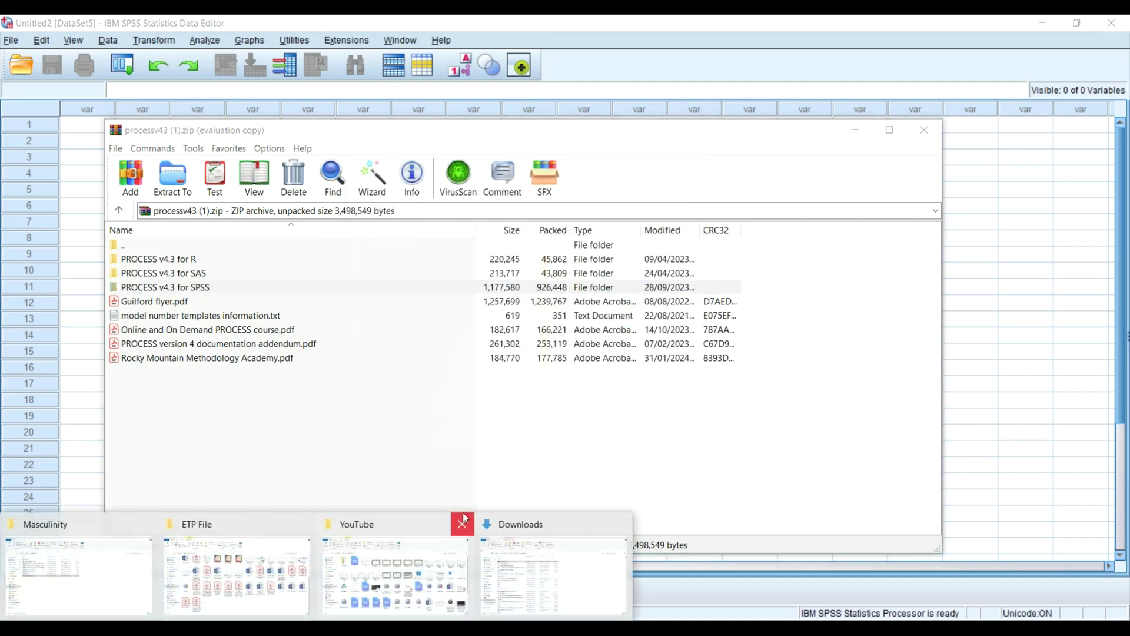
Inspect the five files in YouTube\PROCESS v4.3 for SPSS, then close File Explorer.
{"action": "left_click", "coordinate": [460, 524]}
{"action": "scroll", "coordinate": [760, 408], "scroll_direction": "down", "scroll_amount": 3}
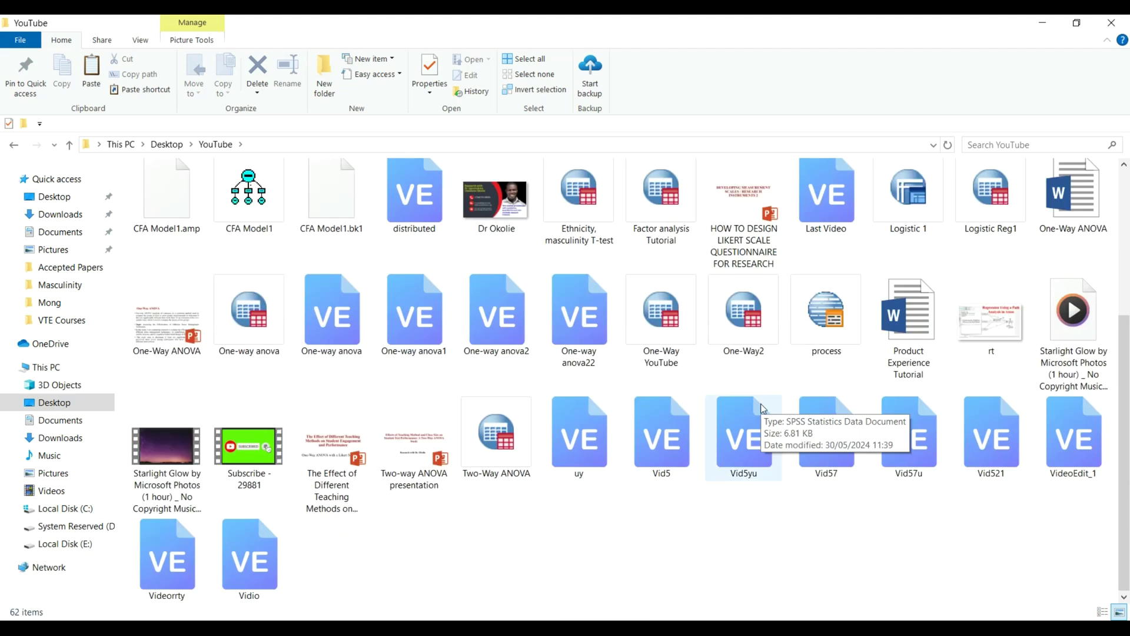
{"action": "scroll", "coordinate": [414, 451], "scroll_direction": "up", "scroll_amount": 3}
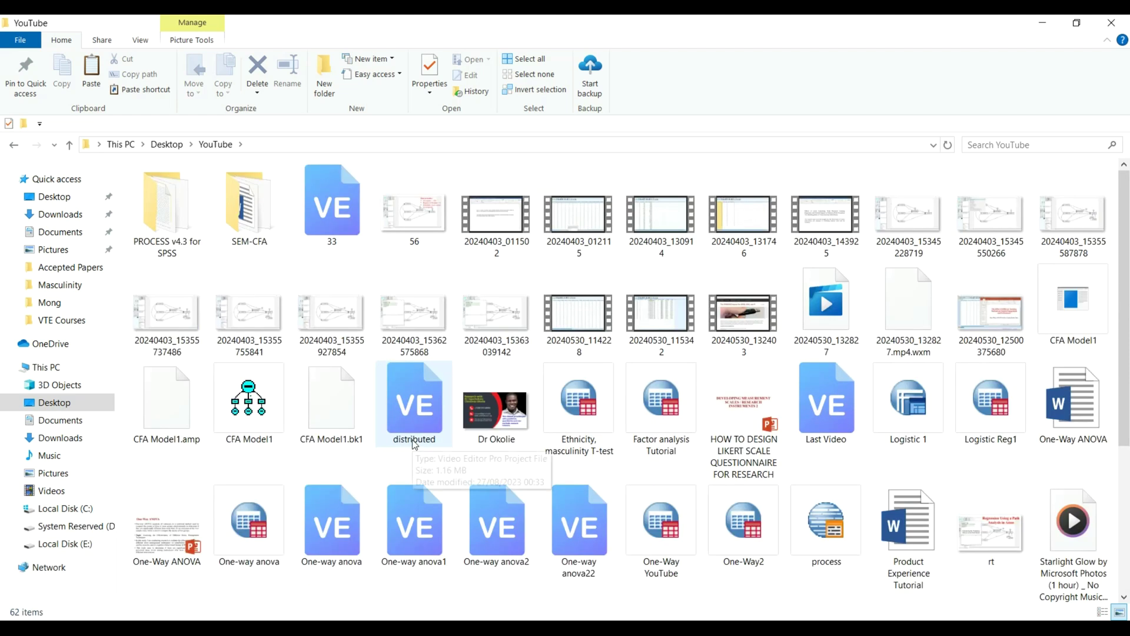
{"action": "left_click", "coordinate": [167, 226]}
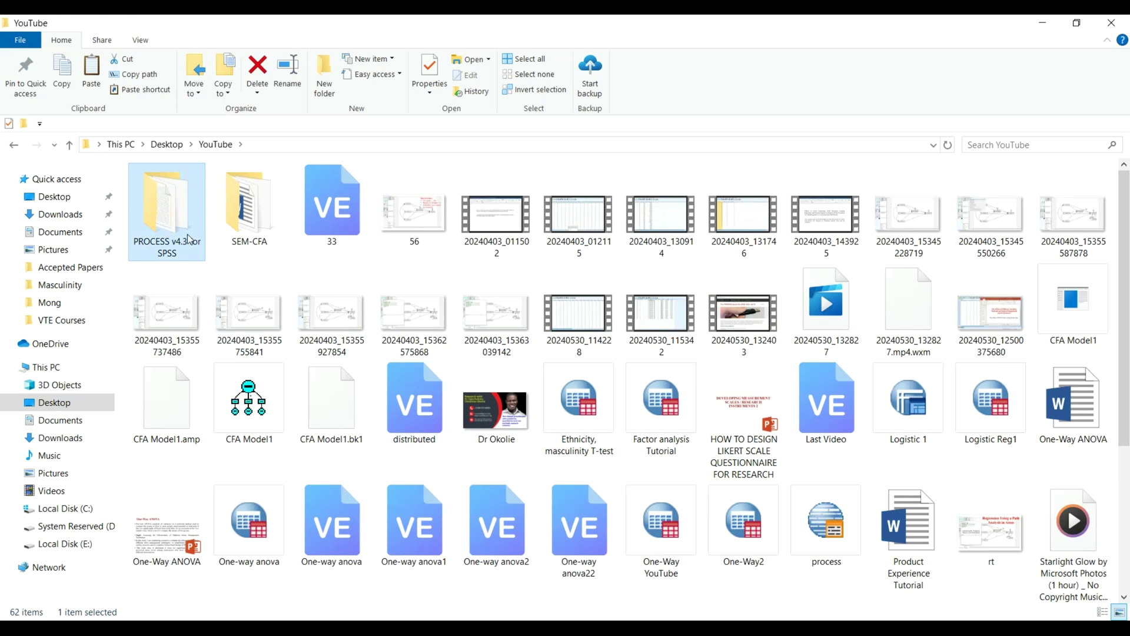
{"action": "double_click", "coordinate": [178, 226]}
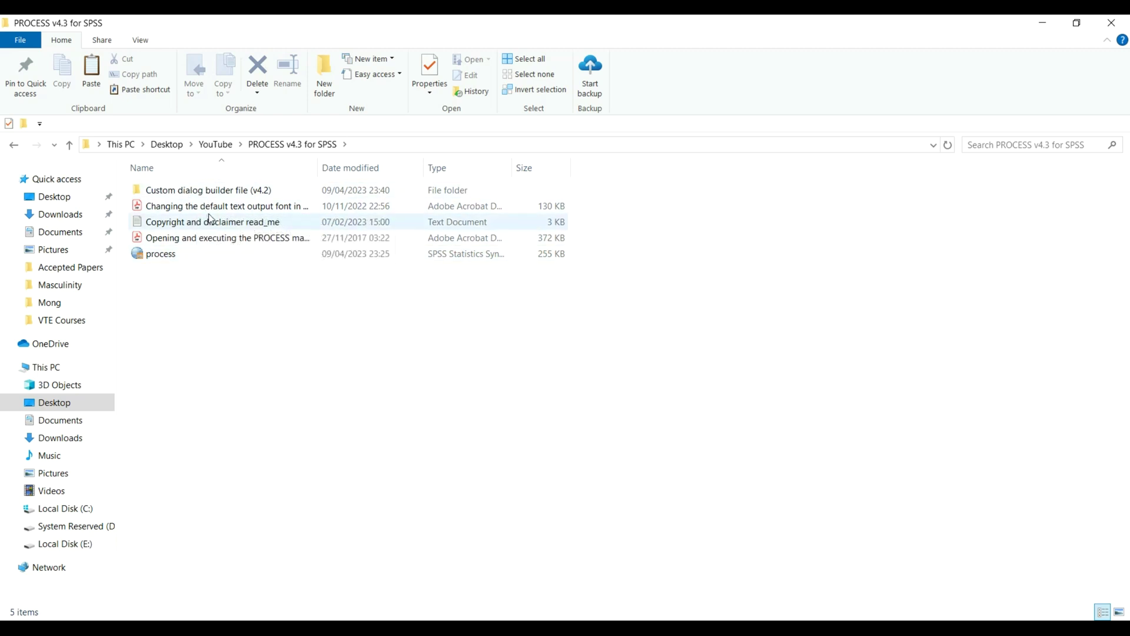
{"action": "left_click", "coordinate": [1112, 23]}
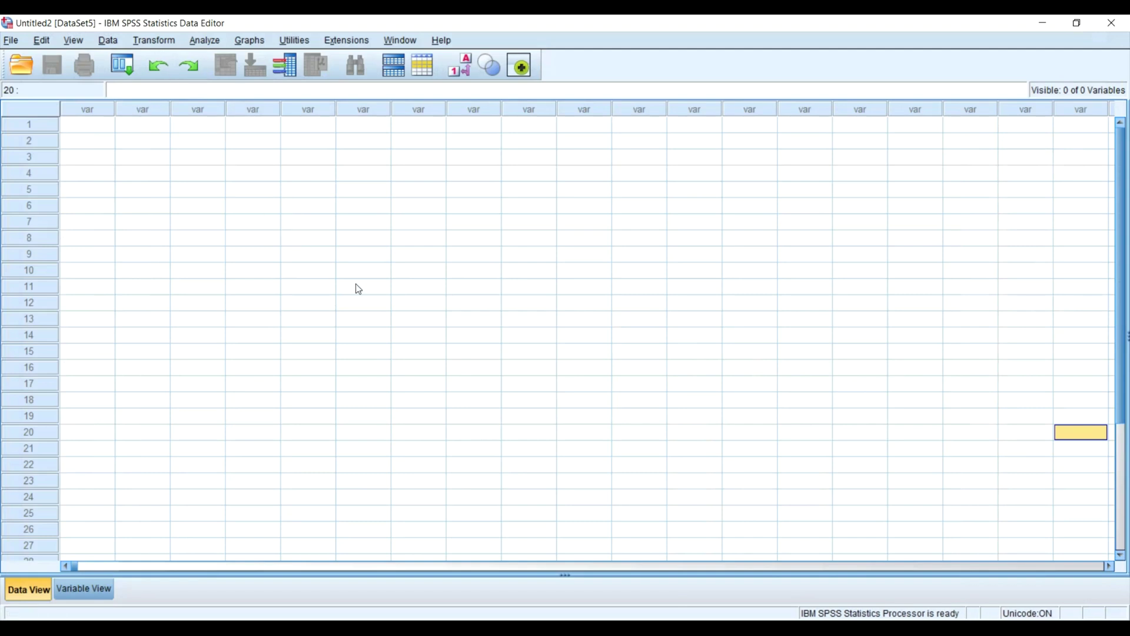
Start installing a custom dialog from the SPSS Data Editor menus.
{"action": "scroll", "coordinate": [356, 277], "scroll_direction": "down", "scroll_amount": 4}
{"action": "scroll", "coordinate": [357, 267], "scroll_direction": "up", "scroll_amount": 4}
{"action": "left_click", "coordinate": [323, 241]}
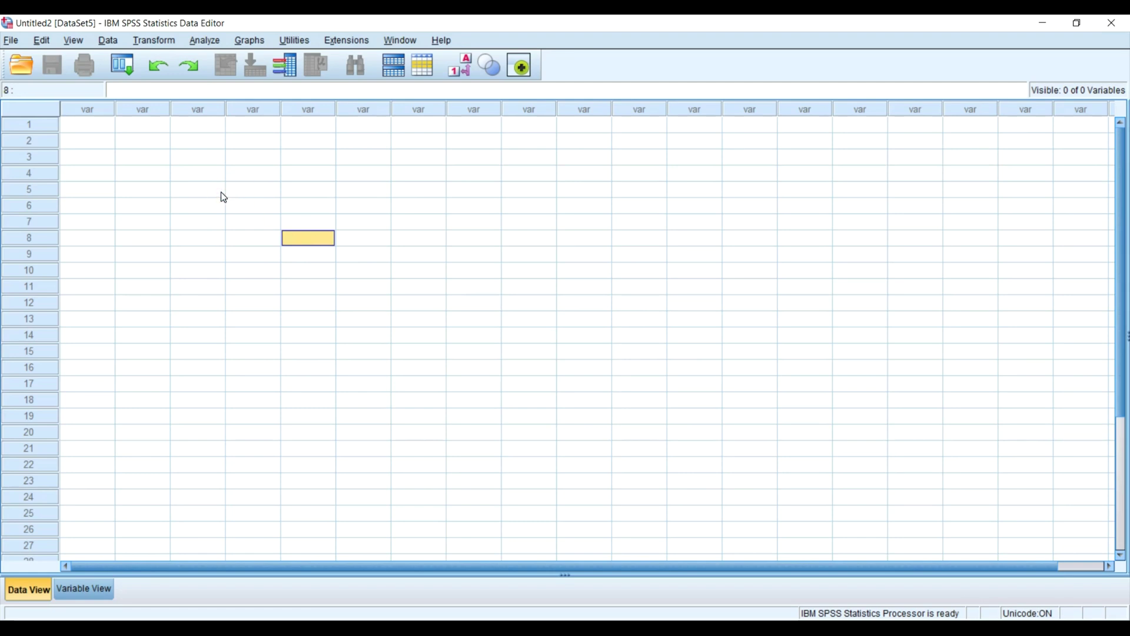
{"action": "left_click", "coordinate": [341, 42]}
{"action": "mouse_move", "coordinate": [393, 119]}
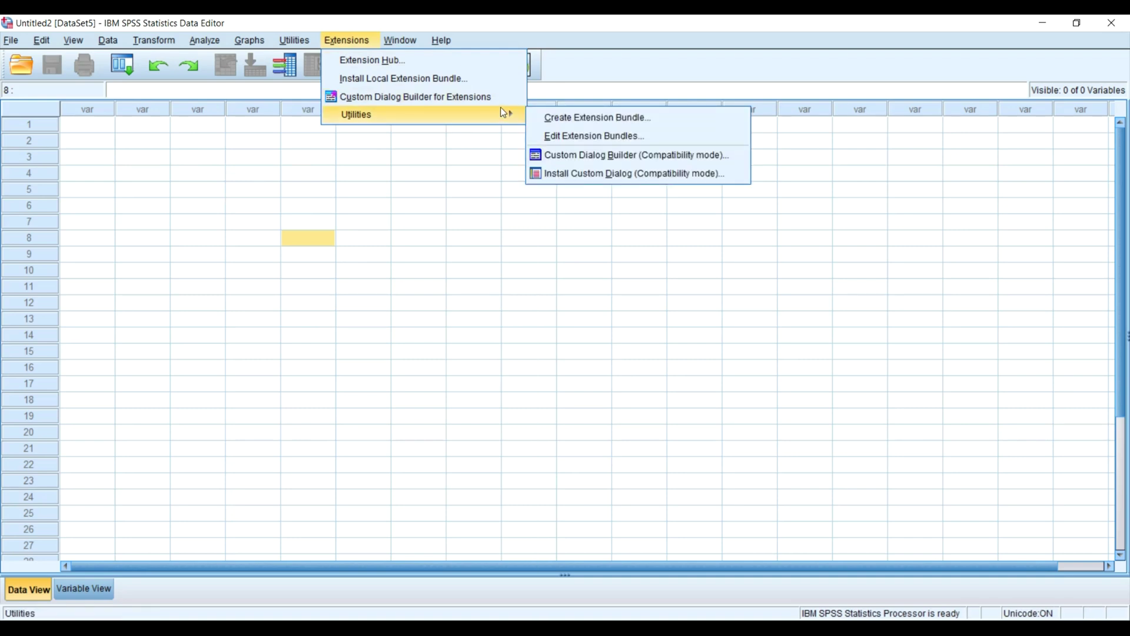
{"action": "left_click", "coordinate": [626, 174]}
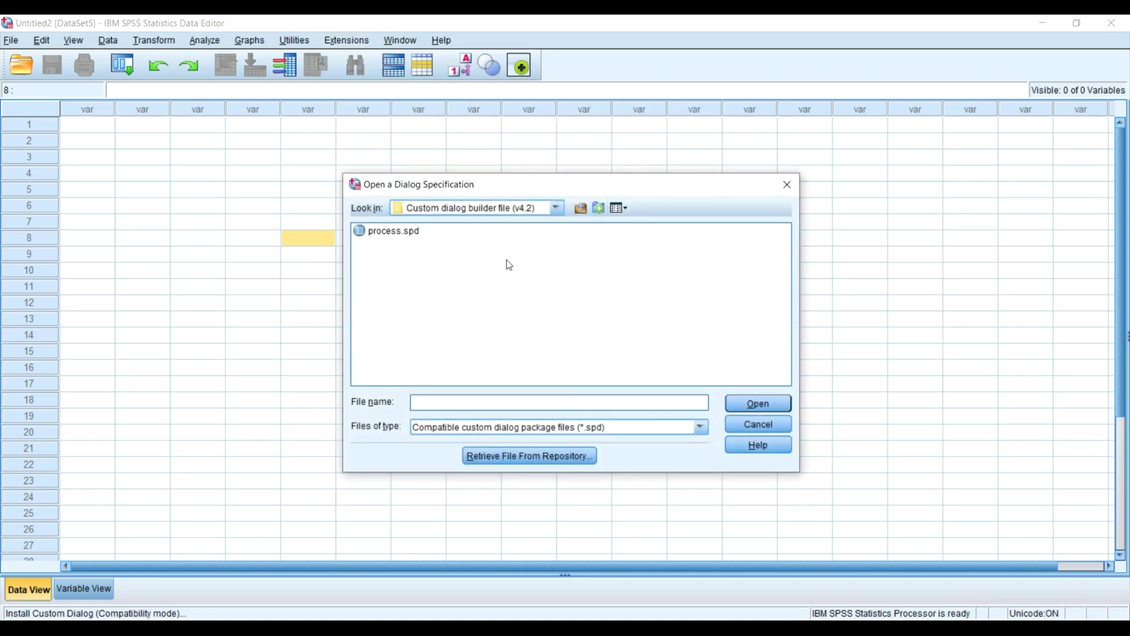
Select process.spd in Desktop\YouTube\PROCESS v4.3 for SPSS\Custom dialog builder file (v4.2).
{"action": "left_click", "coordinate": [577, 216]}
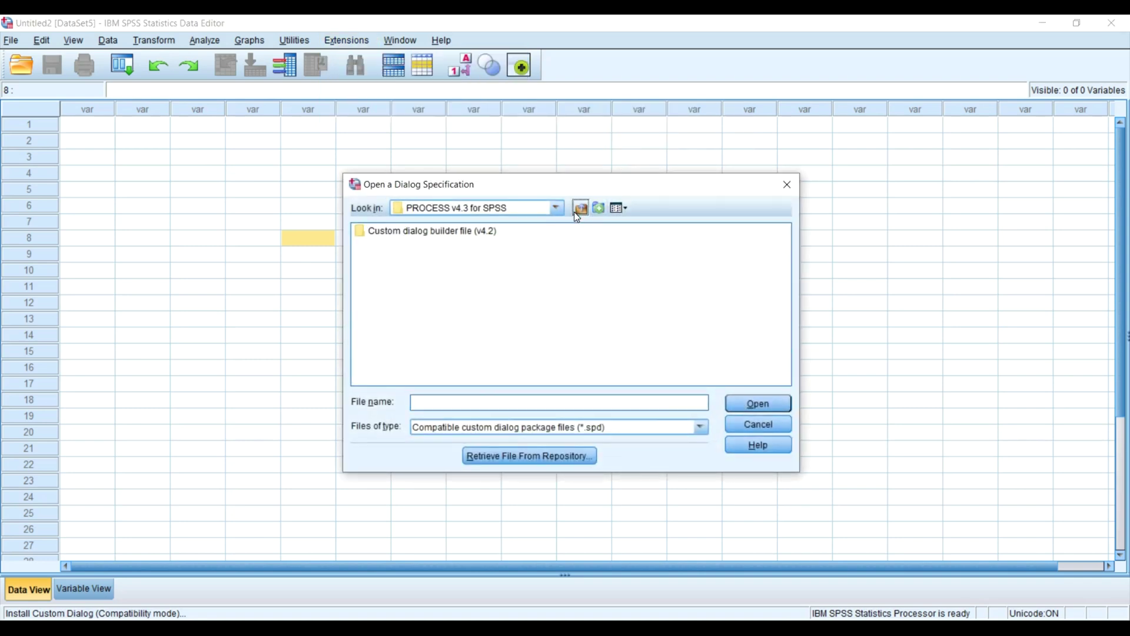
{"action": "left_click", "coordinate": [578, 217]}
{"action": "left_click", "coordinate": [577, 216]}
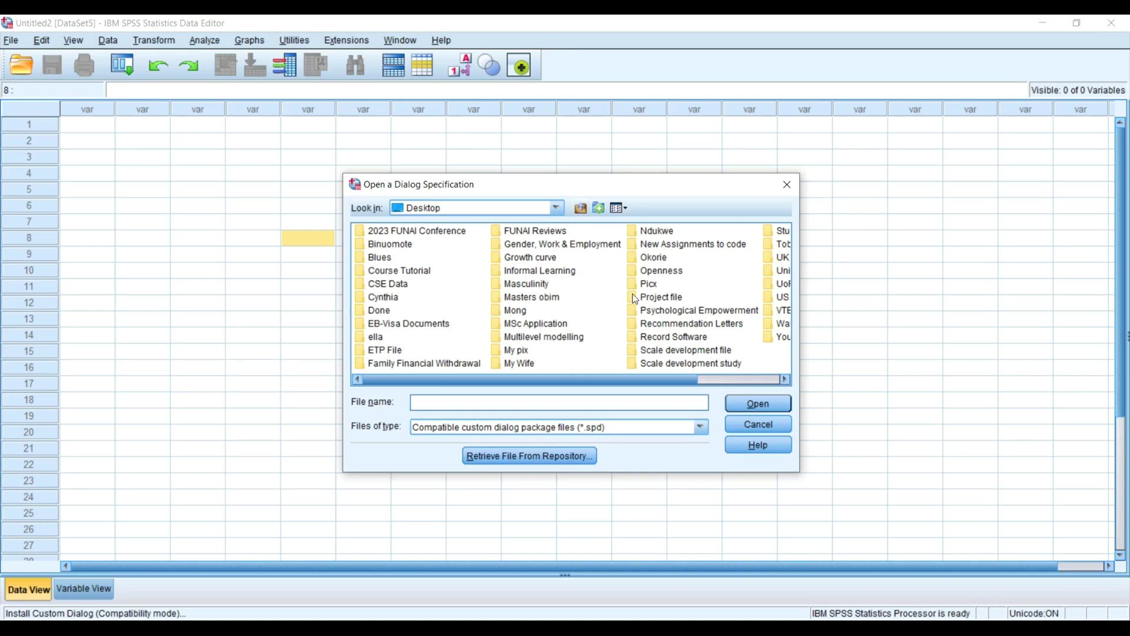
{"action": "scroll", "coordinate": [651, 300], "scroll_direction": "down", "scroll_amount": 1}
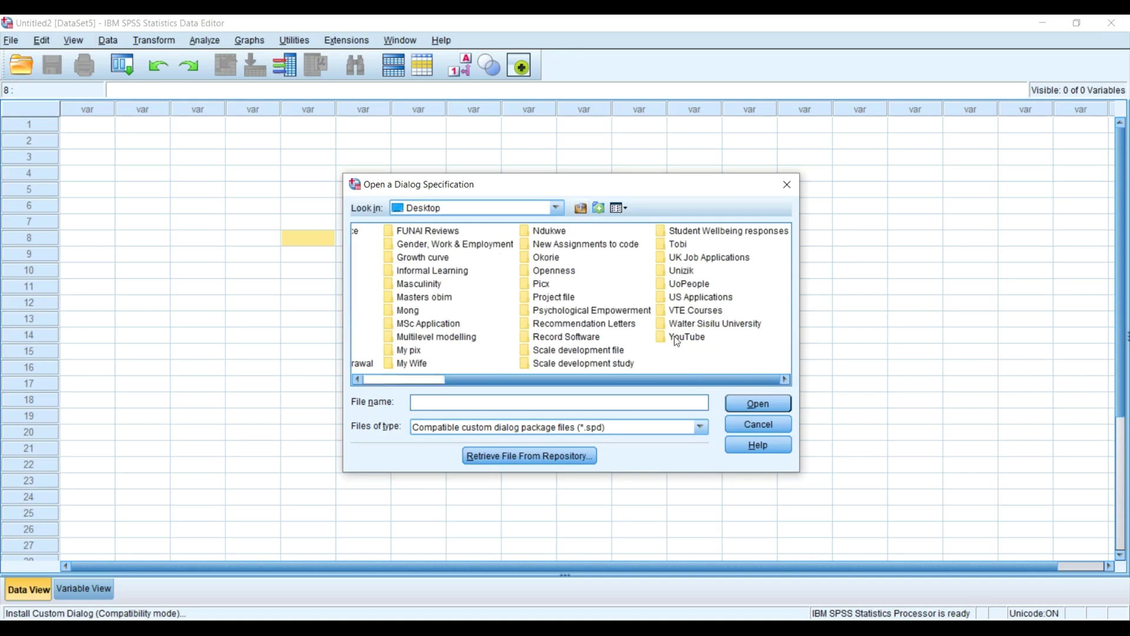
{"action": "left_click", "coordinate": [694, 347]}
{"action": "double_click", "coordinate": [695, 340]}
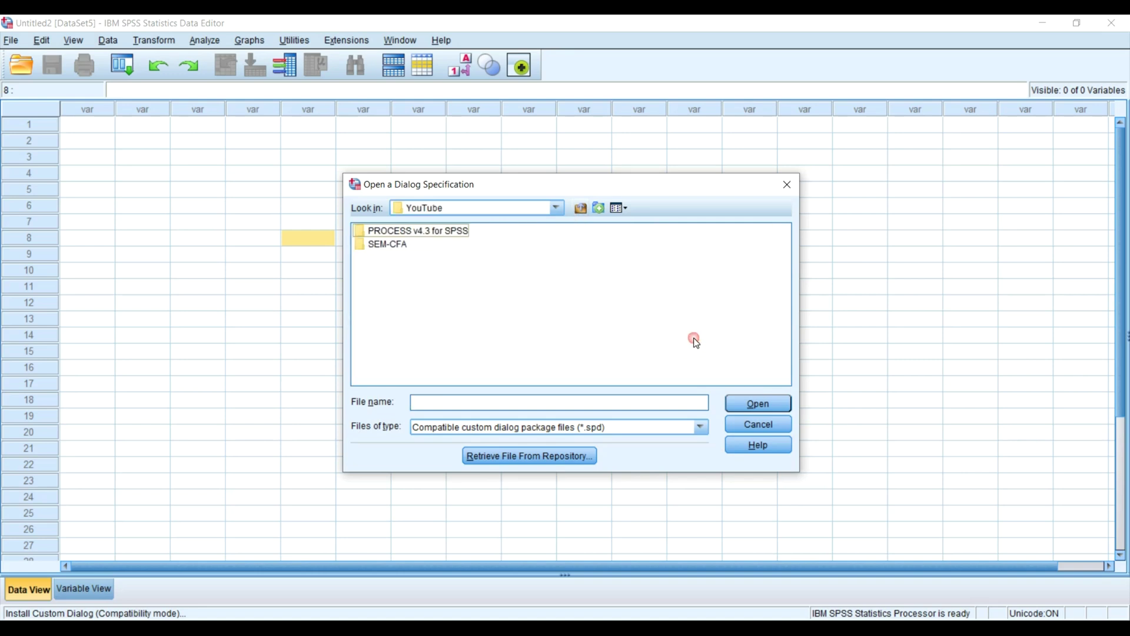
{"action": "double_click", "coordinate": [426, 234]}
{"action": "double_click", "coordinate": [426, 234]}
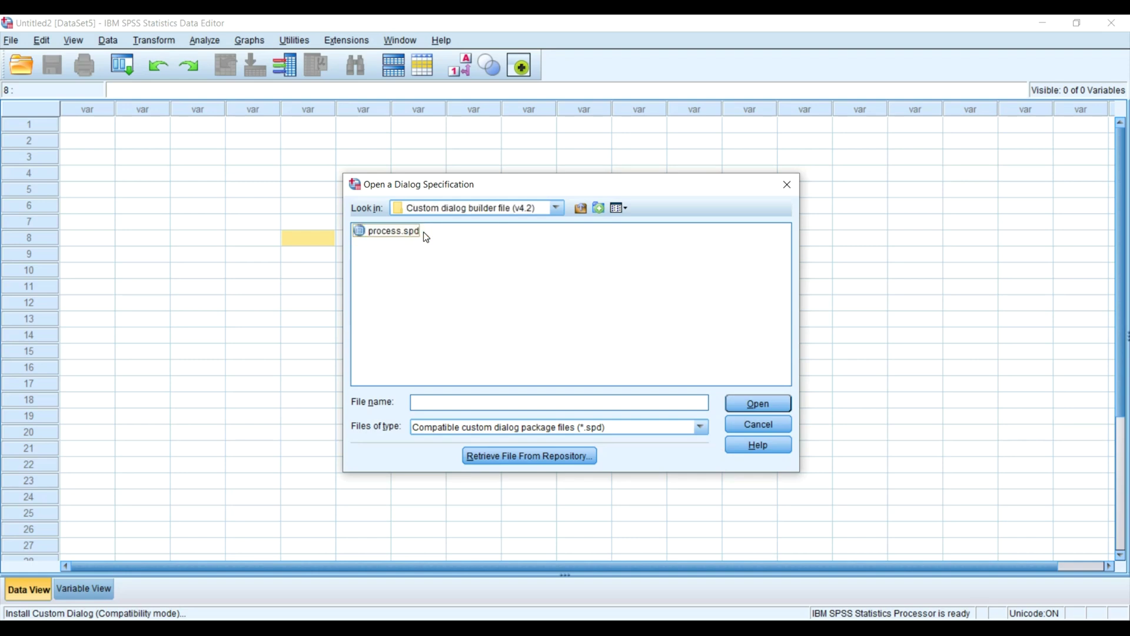
{"action": "left_click", "coordinate": [388, 232]}
Install process.spd, agreeing to overwrite the previously installed PROCESS dialog.
{"action": "left_click", "coordinate": [760, 406]}
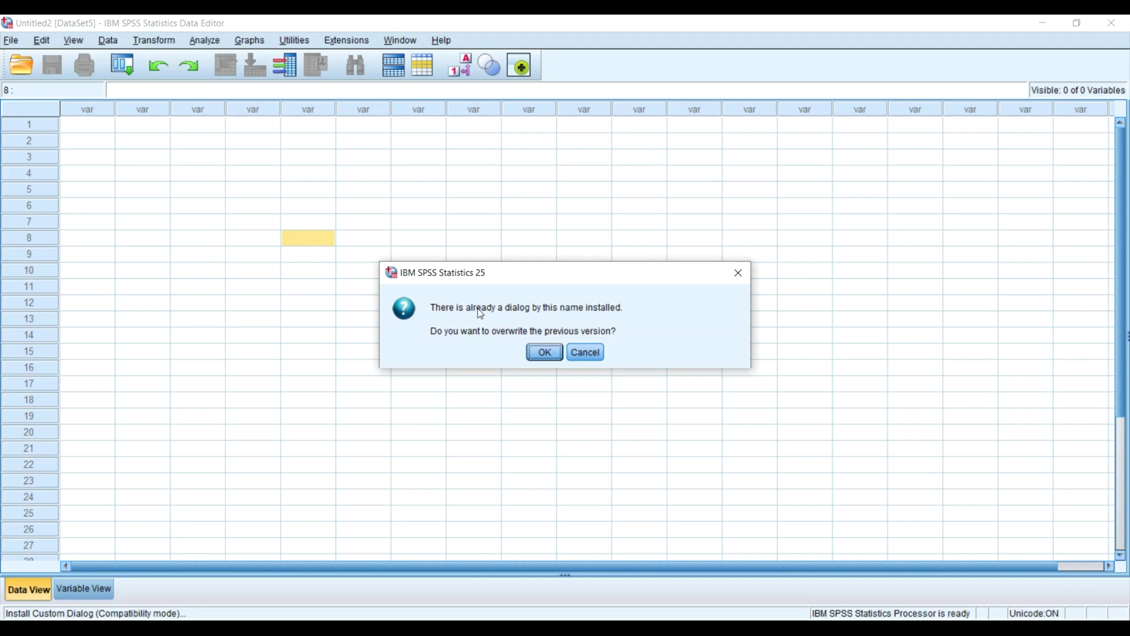
{"action": "left_click", "coordinate": [541, 355]}
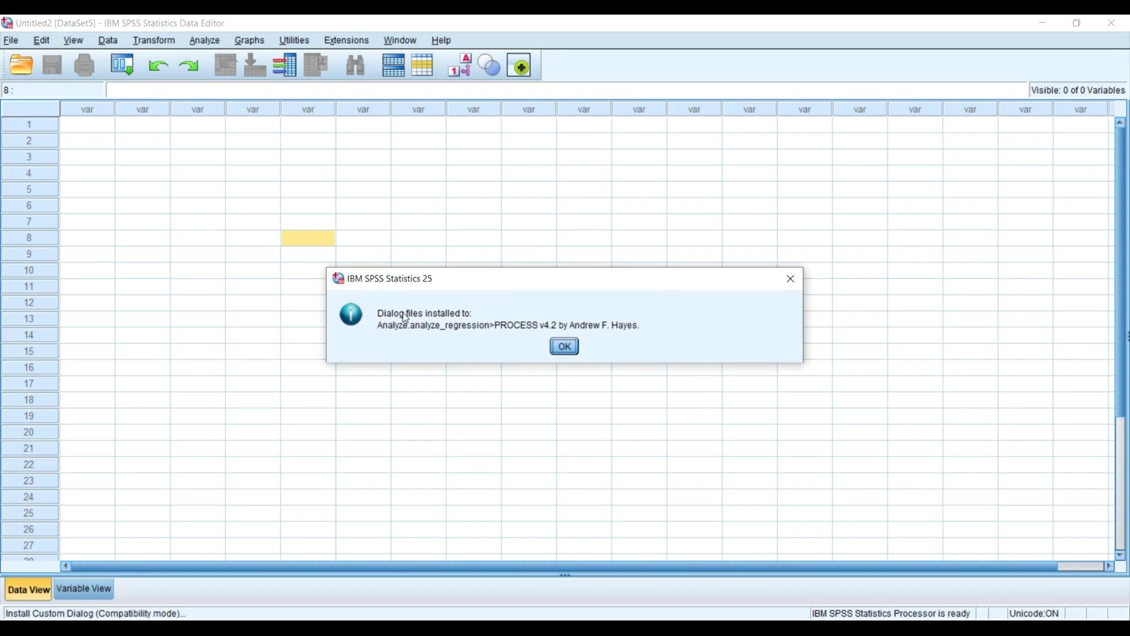
{"action": "left_click", "coordinate": [566, 350]}
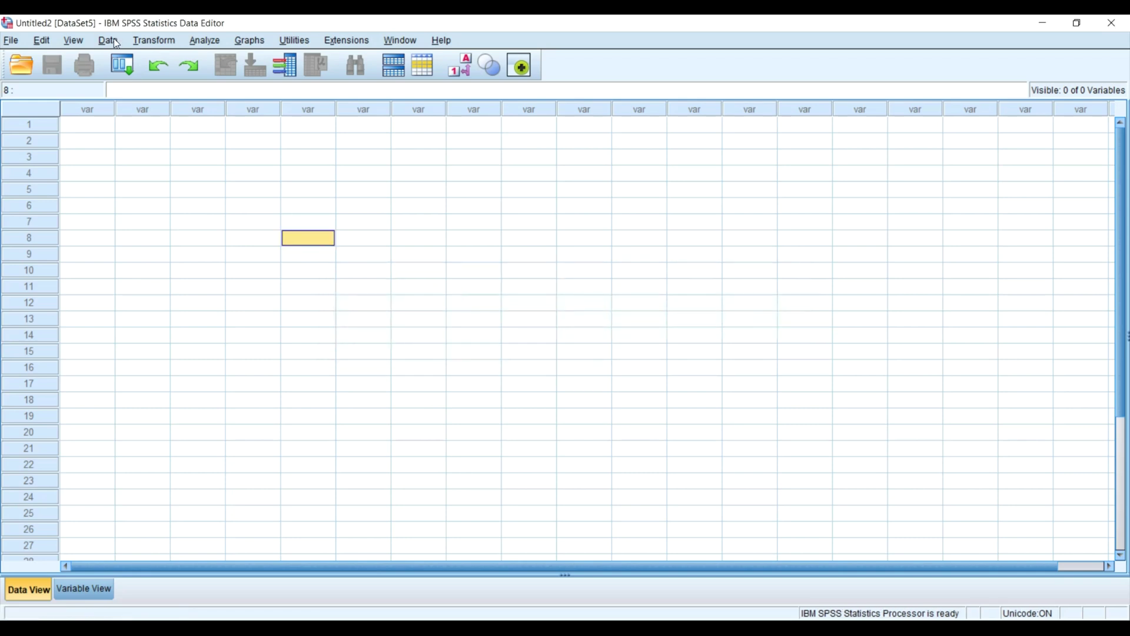
{"action": "left_click", "coordinate": [204, 40]}
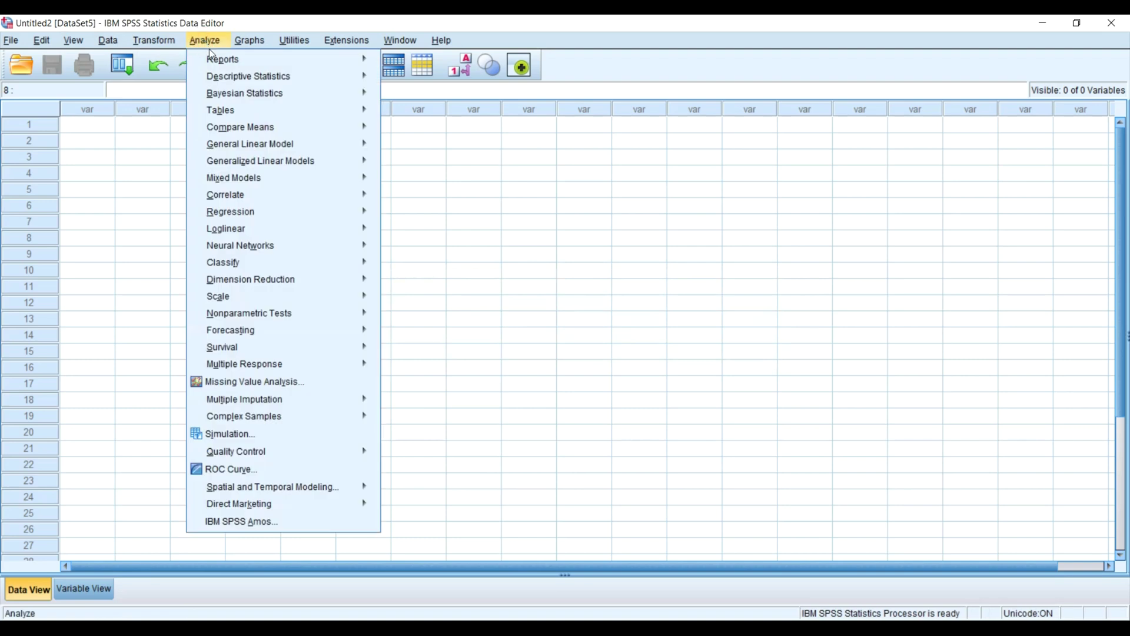
{"action": "mouse_move", "coordinate": [278, 212]}
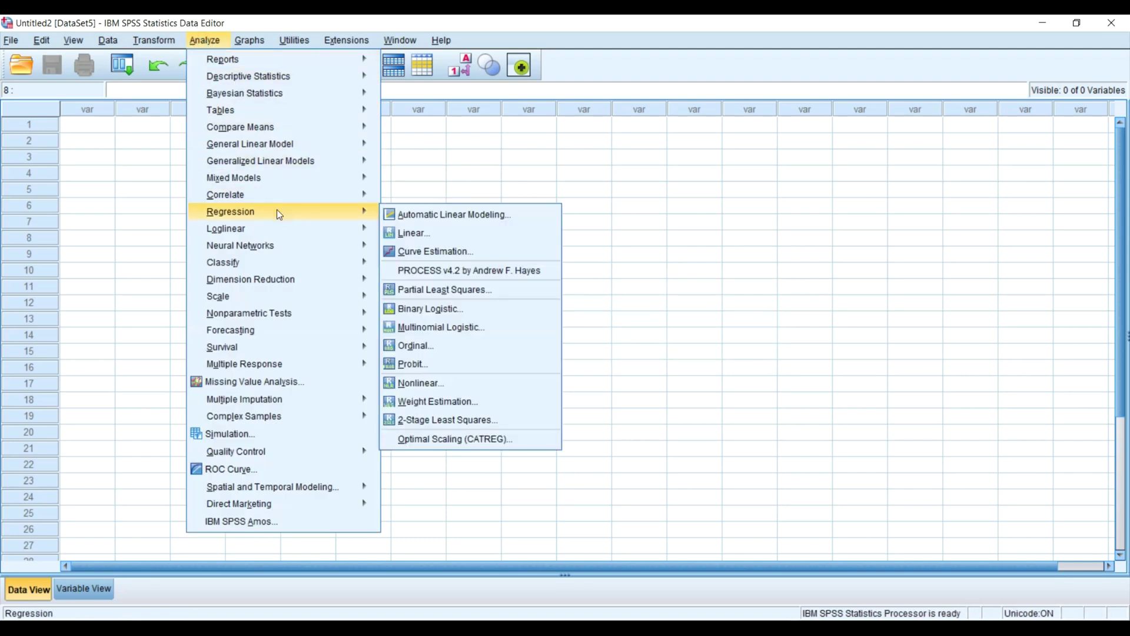
{"action": "left_click", "coordinate": [480, 282]}
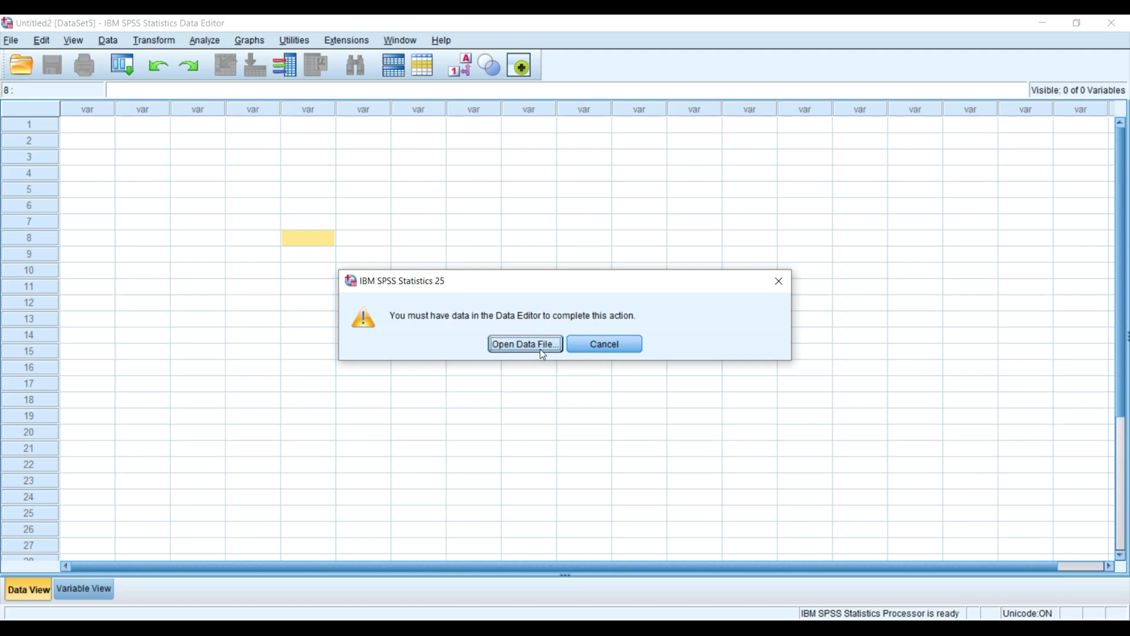
{"action": "left_click", "coordinate": [575, 345]}
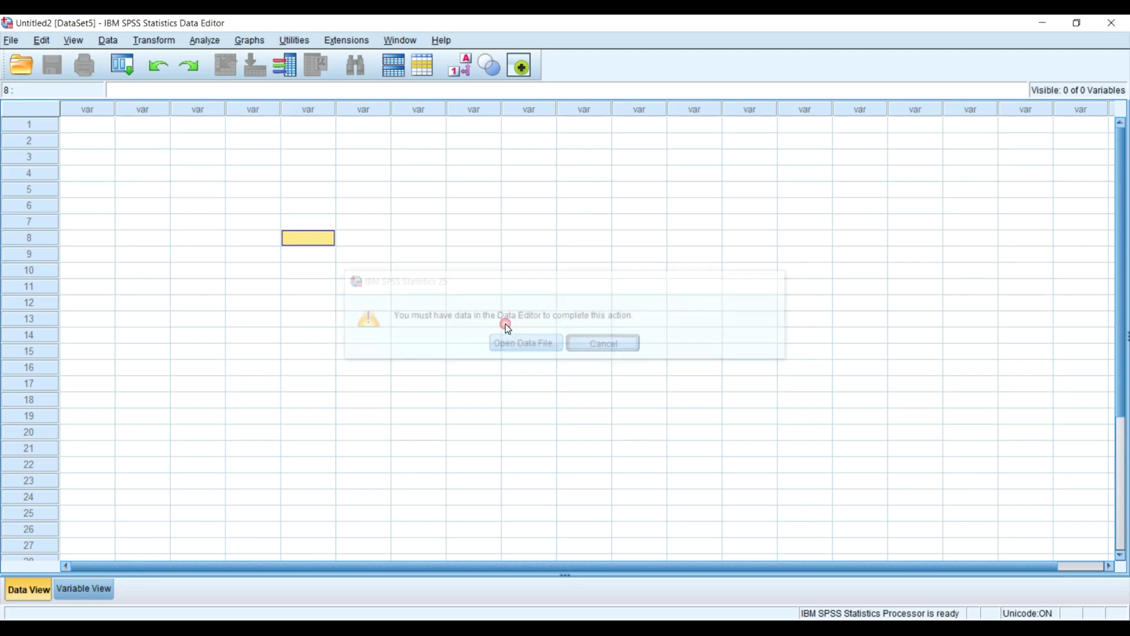
Open One-Way YouTube.sav from Recently Used Data, accepting the file-in-use prompt.
{"action": "left_click", "coordinate": [13, 46]}
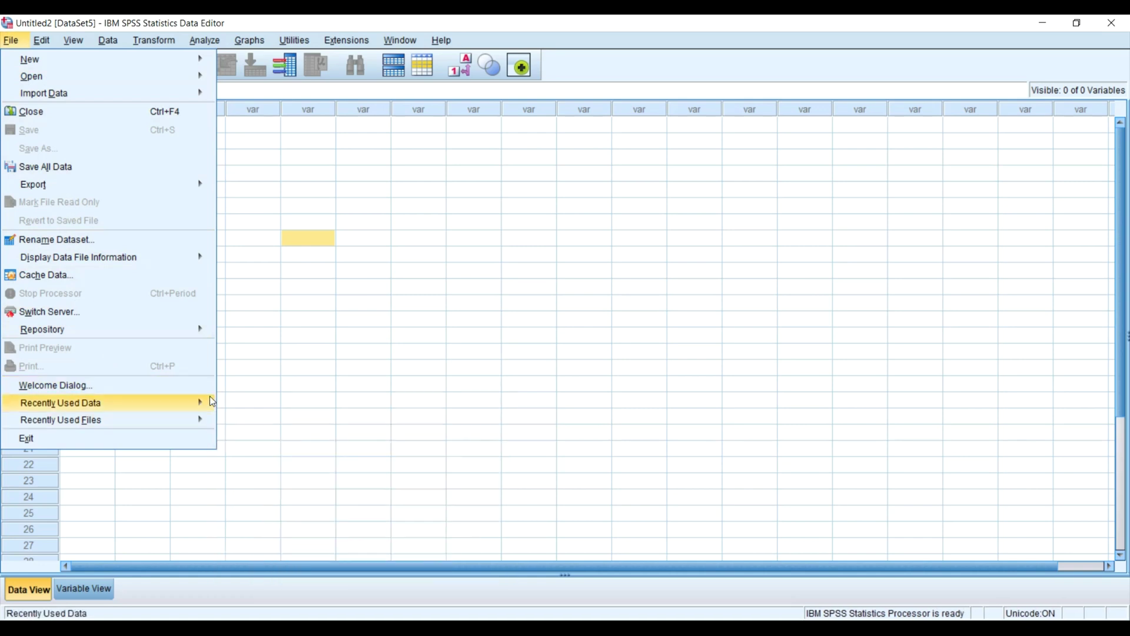
{"action": "mouse_move", "coordinate": [206, 401]}
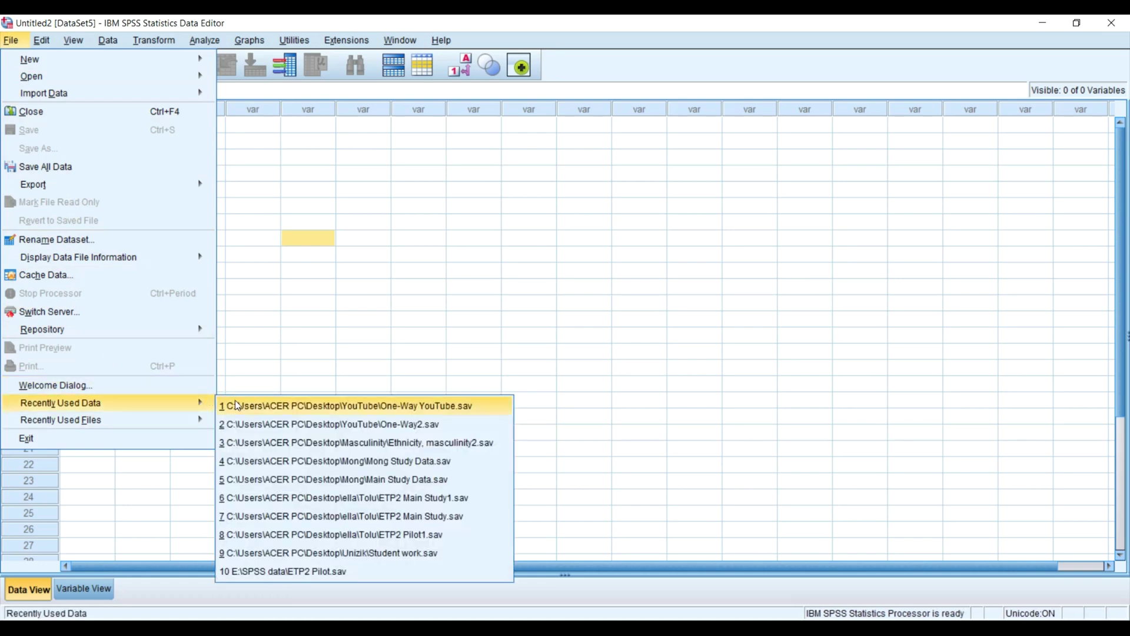
{"action": "left_click", "coordinate": [260, 407]}
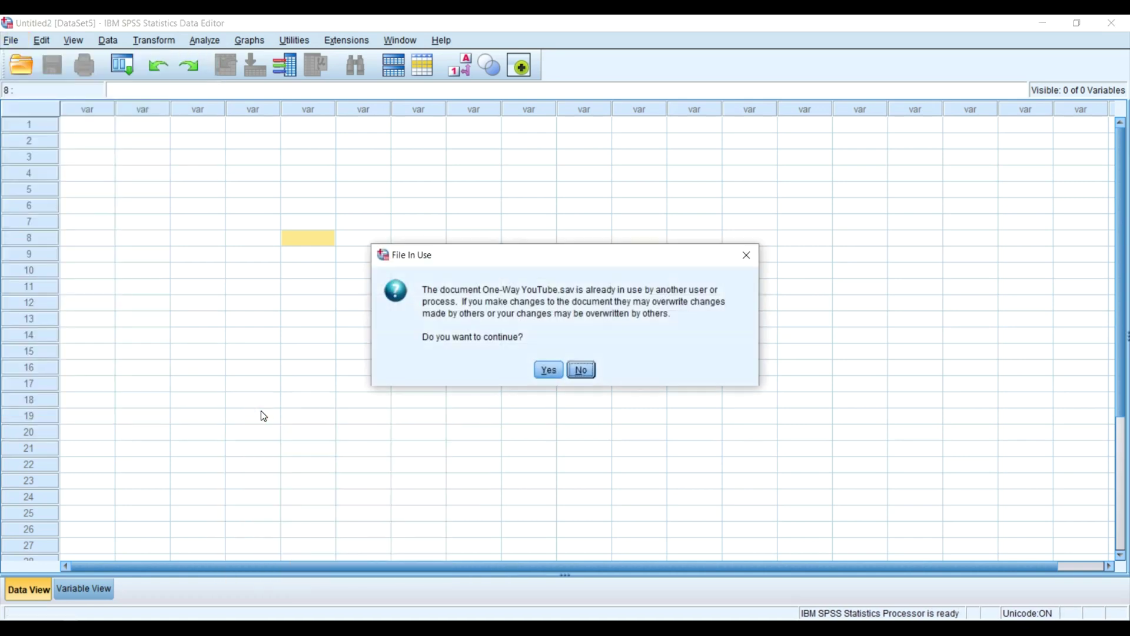
{"action": "left_click", "coordinate": [543, 372]}
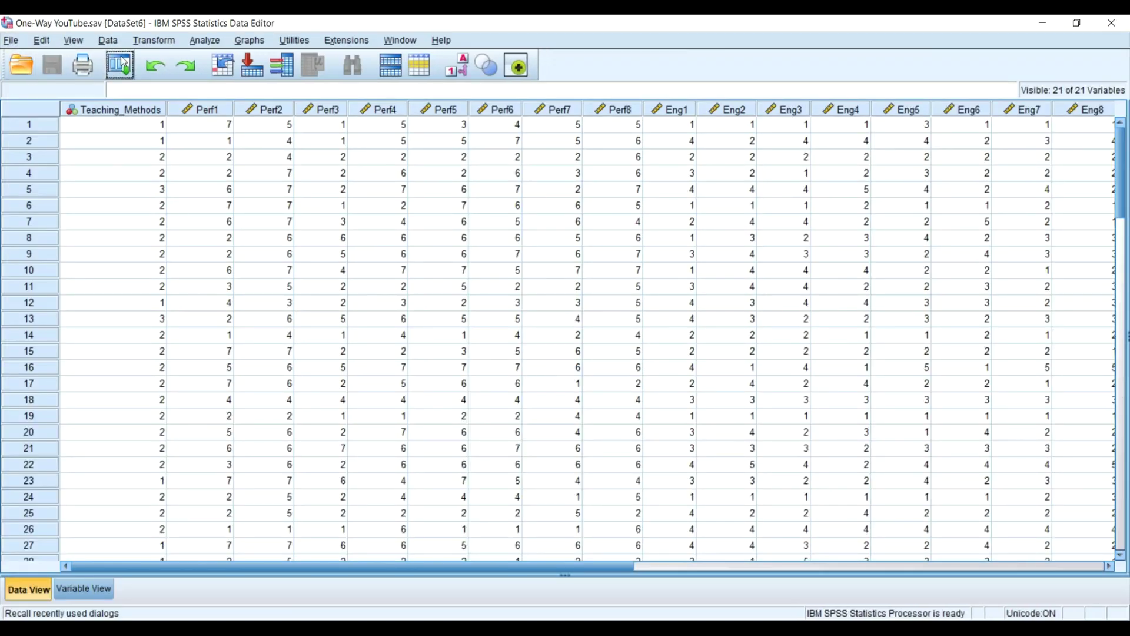
Launch the PROCESS v4.2 dialog from Analyze > Regression.
{"action": "left_click", "coordinate": [199, 40]}
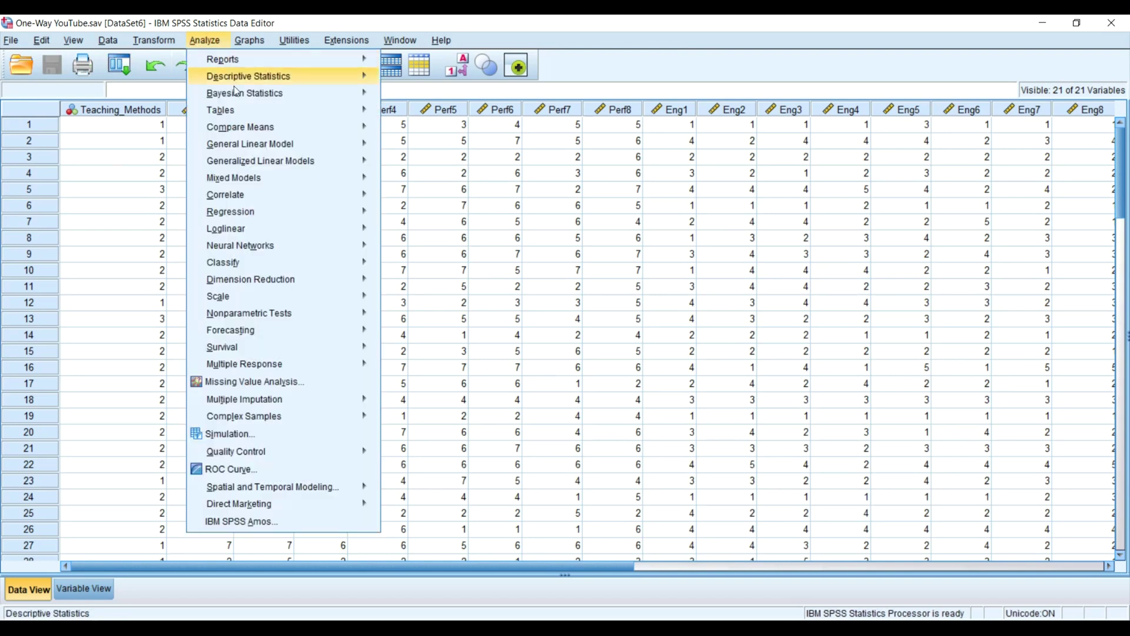
{"action": "mouse_move", "coordinate": [293, 210]}
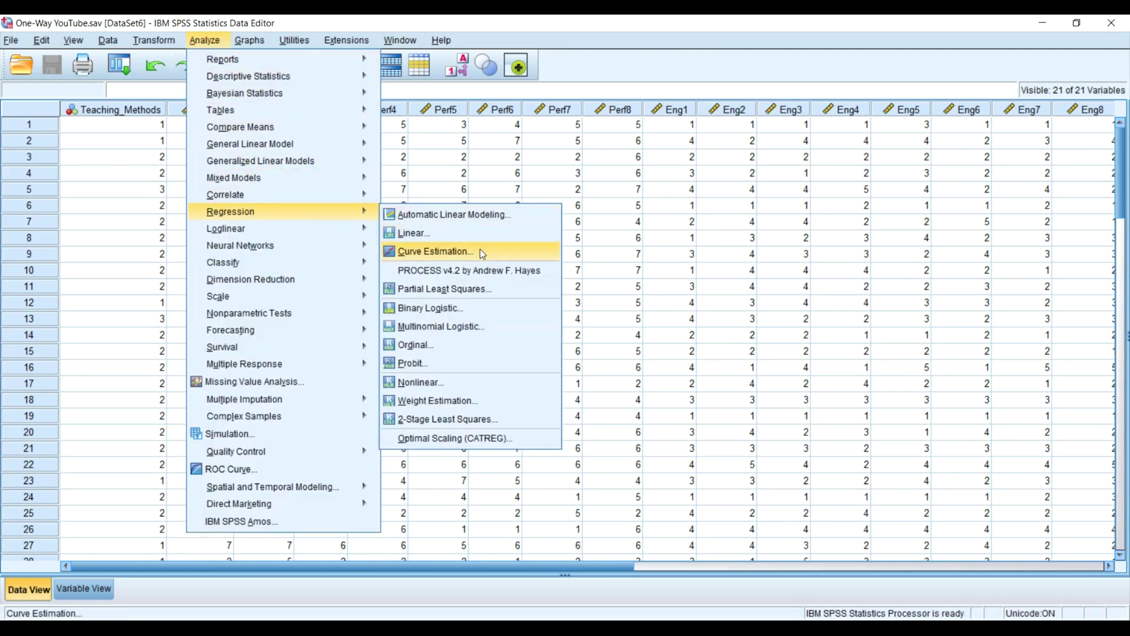
{"action": "left_click", "coordinate": [488, 274]}
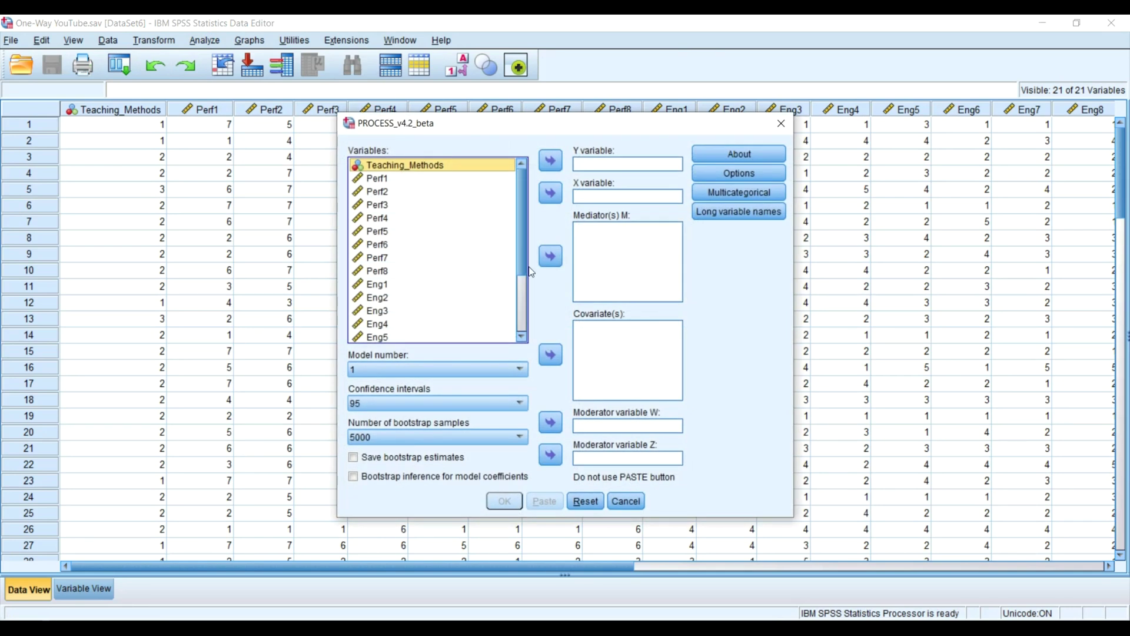
{"action": "scroll", "coordinate": [476, 254], "scroll_direction": "down", "scroll_amount": 3}
Assign Engagement as the Y variable and Performance as the X variable.
{"action": "left_click", "coordinate": [397, 324]}
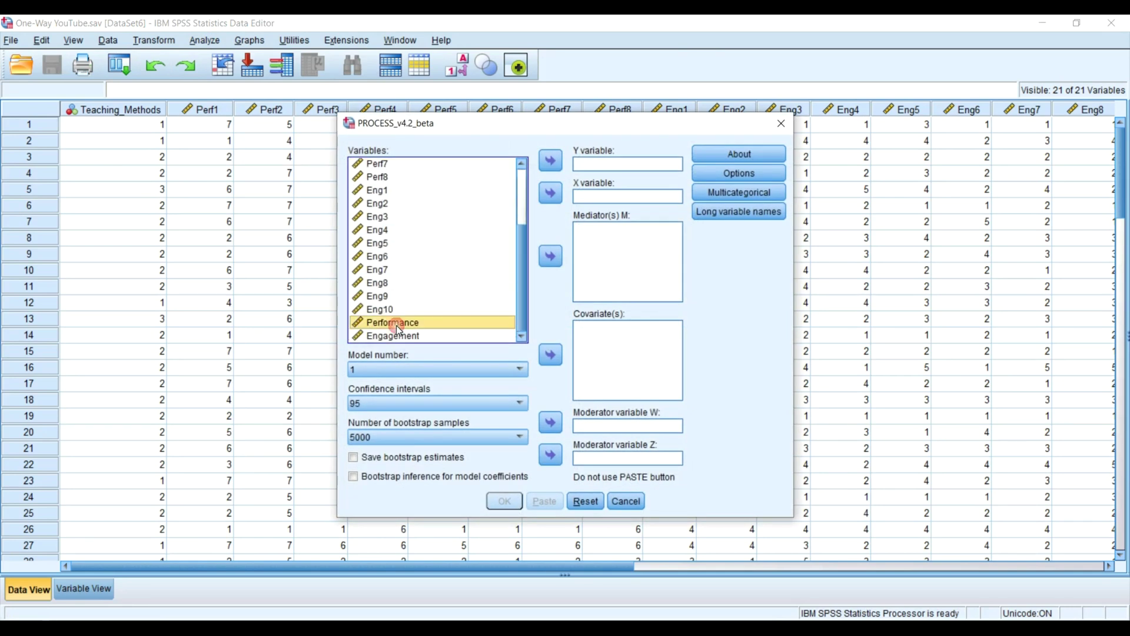
{"action": "left_click", "coordinate": [396, 335]}
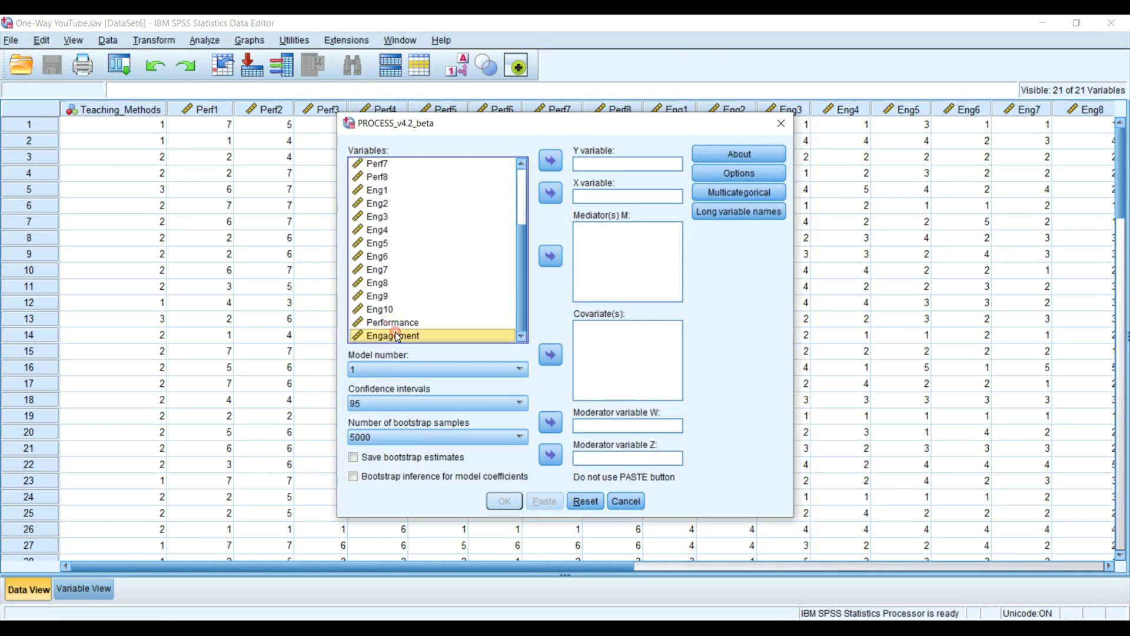
{"action": "left_click", "coordinate": [553, 164]}
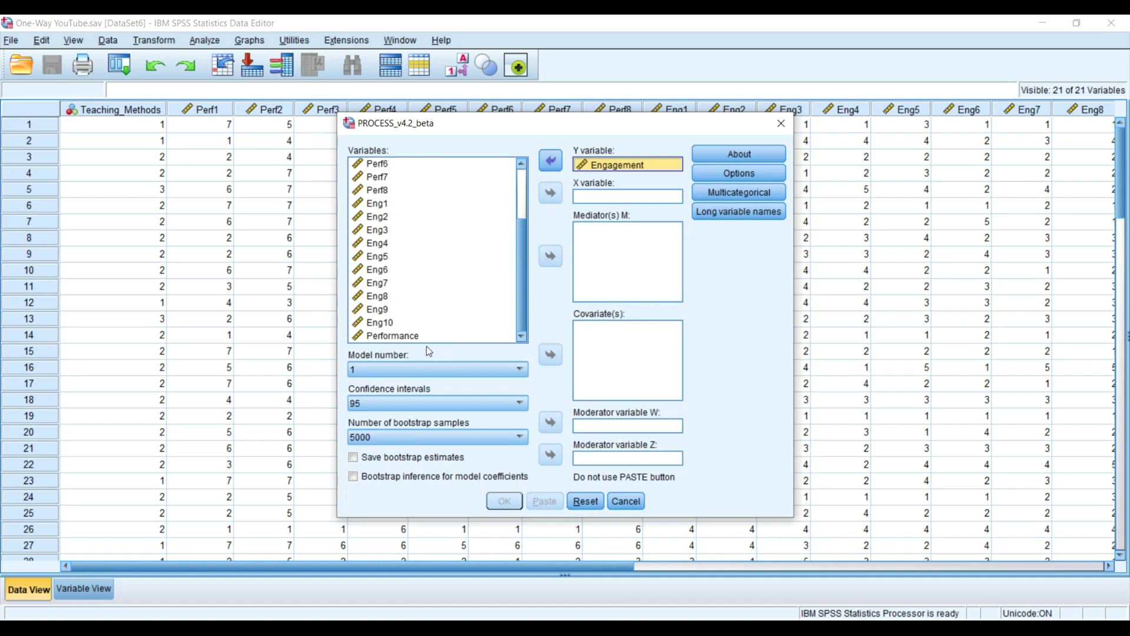
{"action": "left_click", "coordinate": [408, 335]}
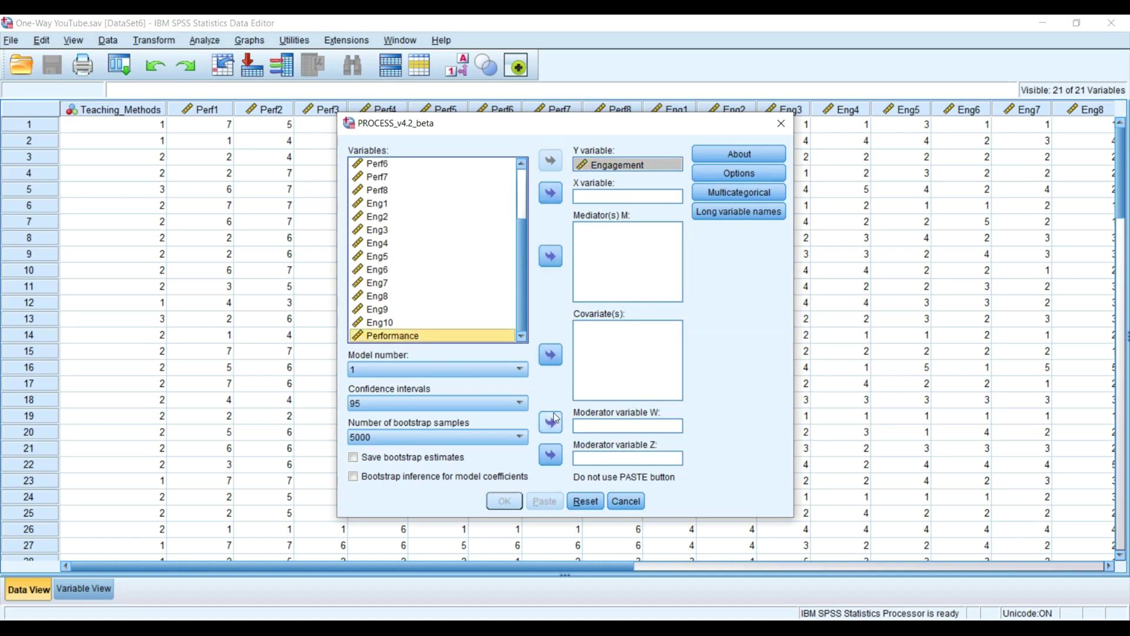
{"action": "left_click", "coordinate": [551, 194]}
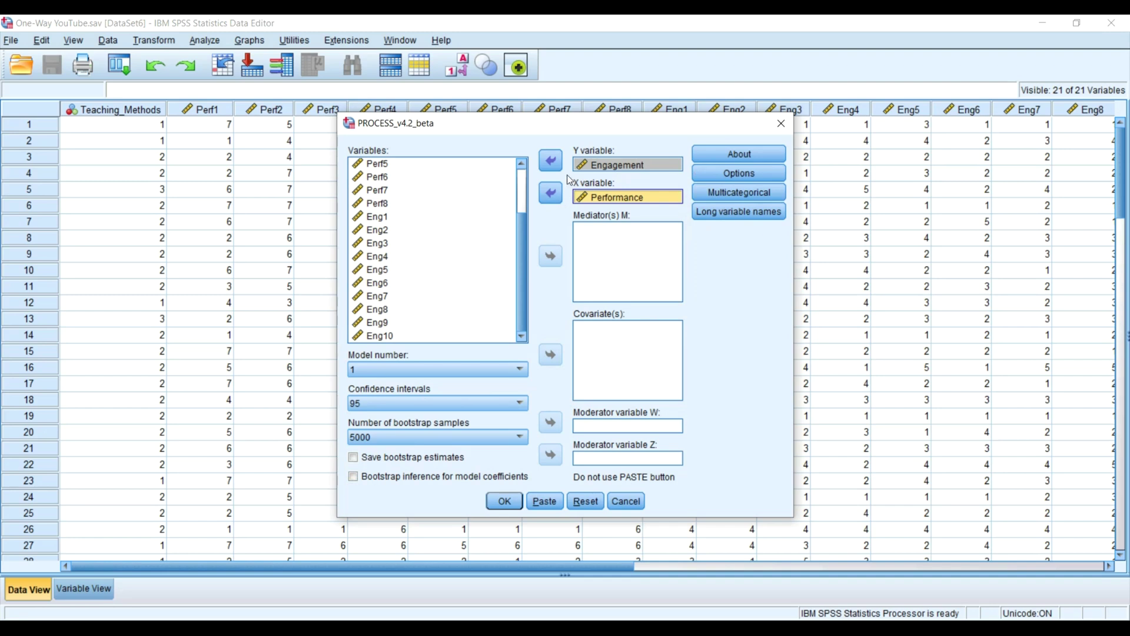
{"action": "left_click_drag", "start_coordinate": [577, 131], "coordinate": [550, 116]}
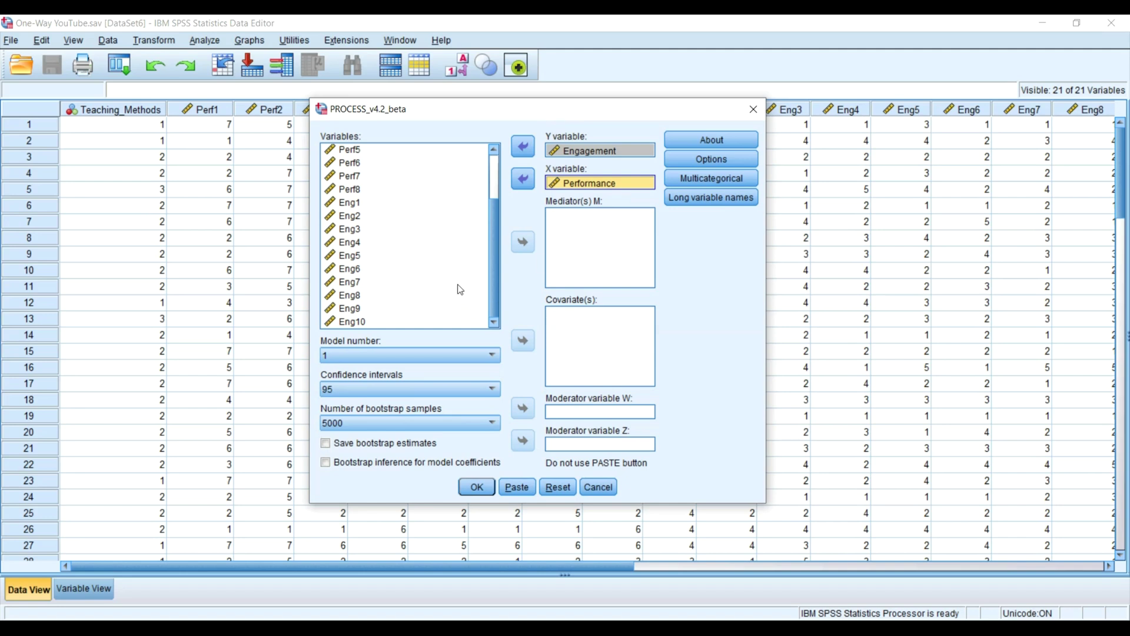
Browse the Model number list through 92, keeping model 1, then cancel the PROCESS dialog.
{"action": "left_click", "coordinate": [460, 355]}
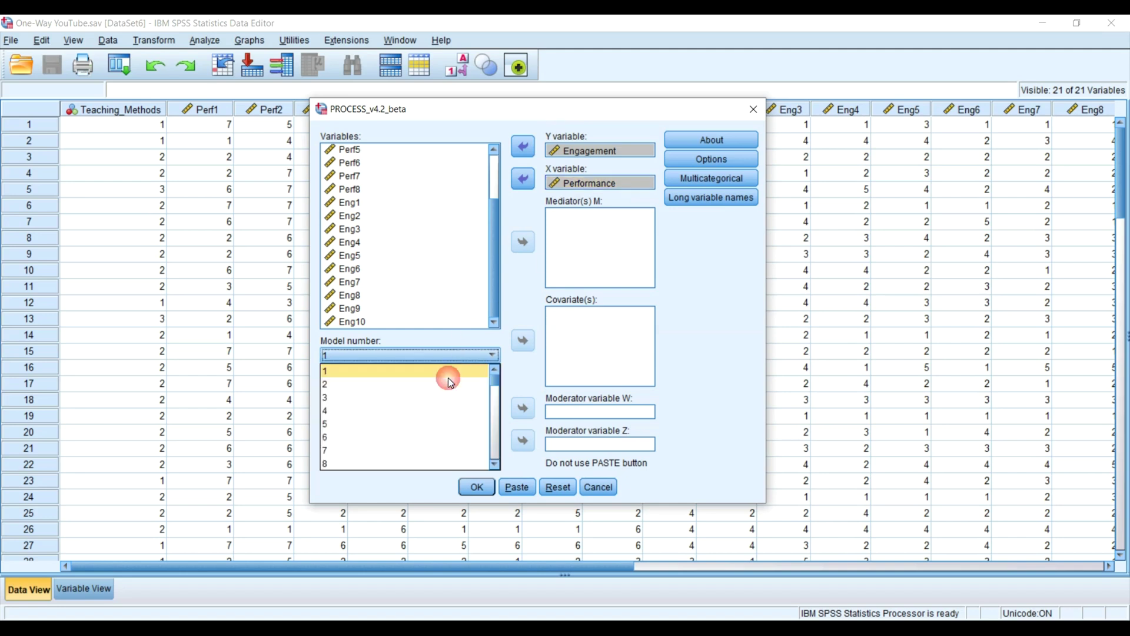
{"action": "left_click", "coordinate": [397, 367]}
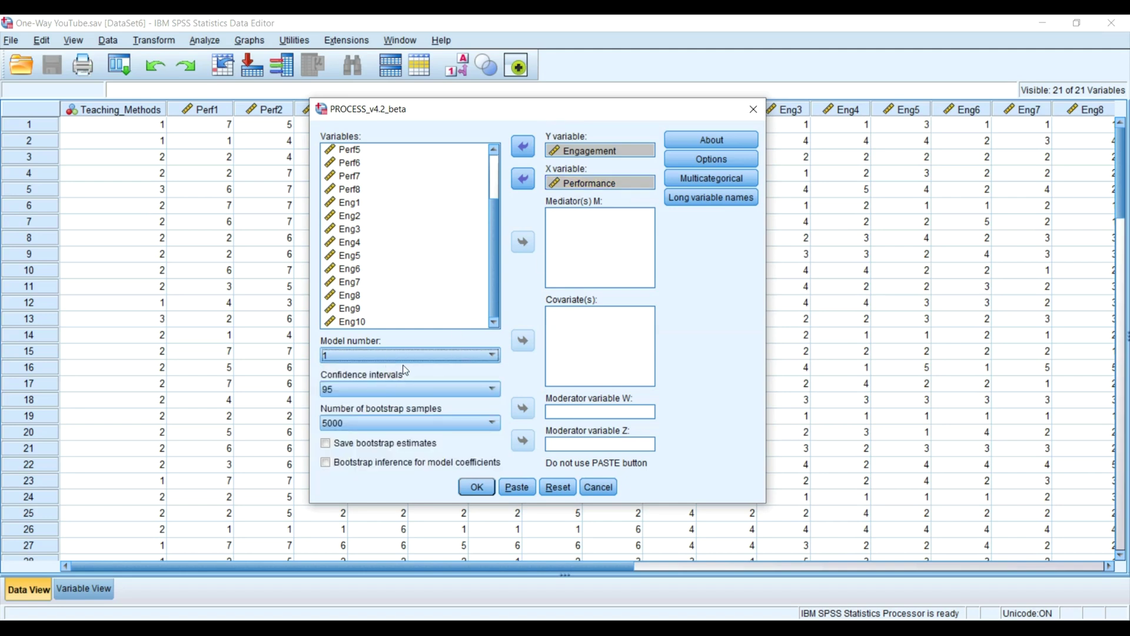
{"action": "left_click", "coordinate": [409, 359]}
{"action": "scroll", "coordinate": [409, 369], "scroll_direction": "down", "scroll_amount": 5}
{"action": "scroll", "coordinate": [409, 369], "scroll_direction": "down", "scroll_amount": 11}
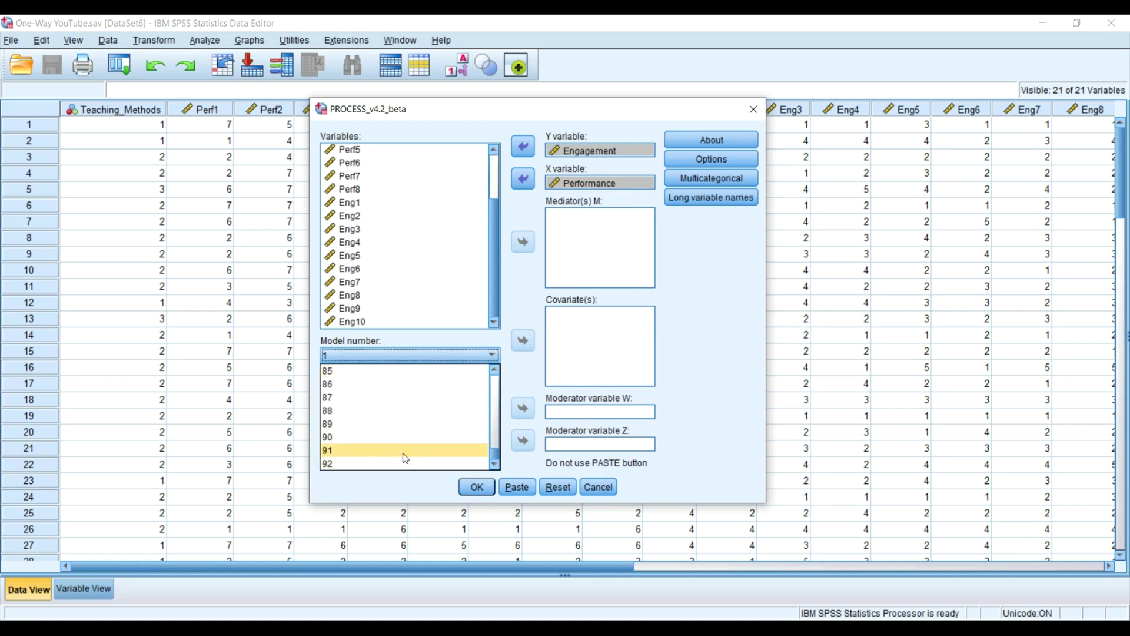
{"action": "left_click", "coordinate": [754, 110]}
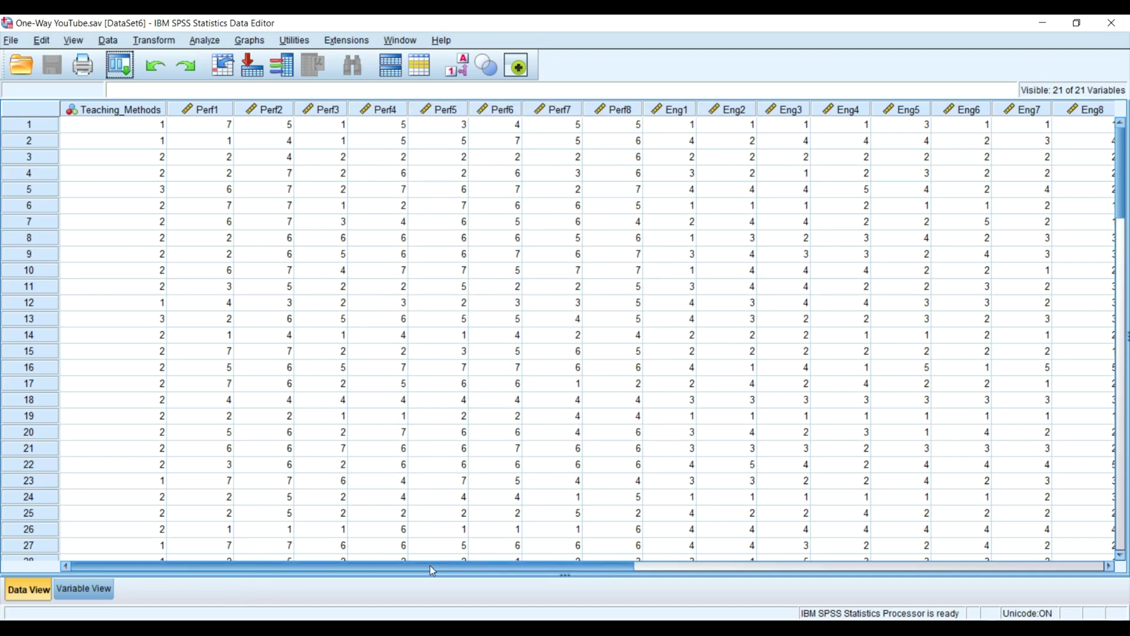
{"action": "left_click_drag", "start_coordinate": [430, 566], "coordinate": [386, 390]}
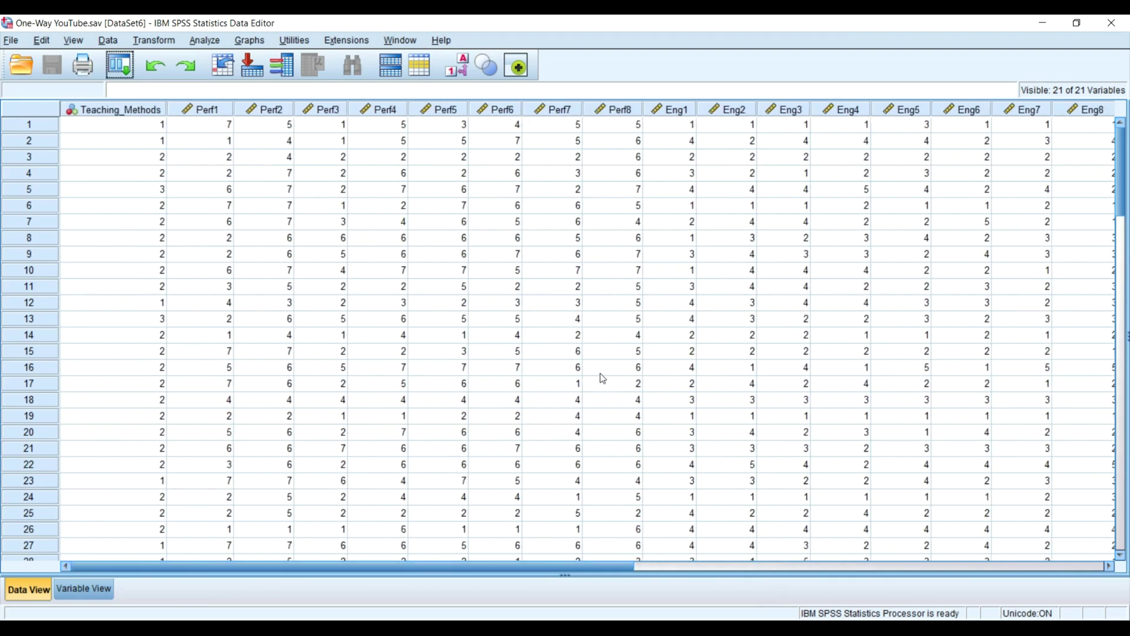